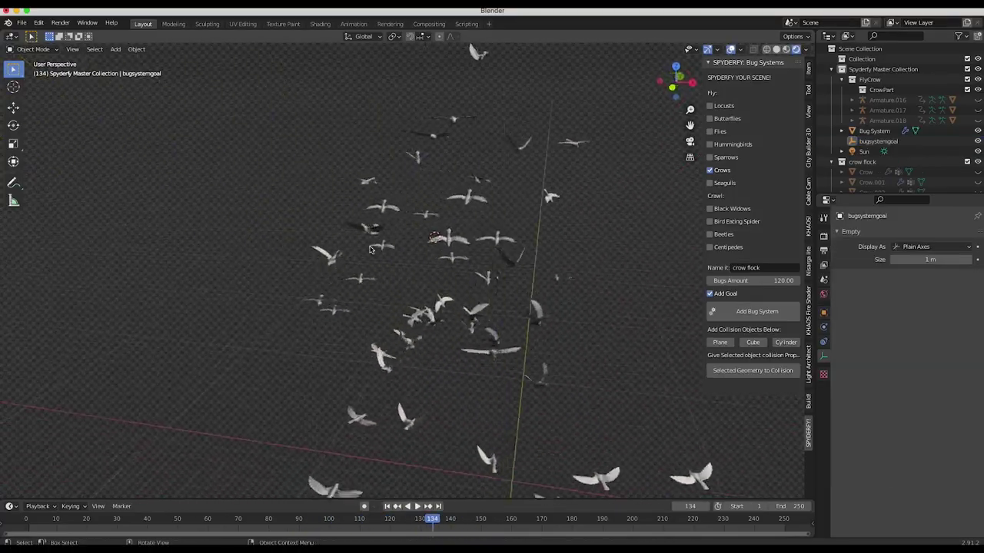
key("shift+space")
scroll(369, 250, "up", 6)
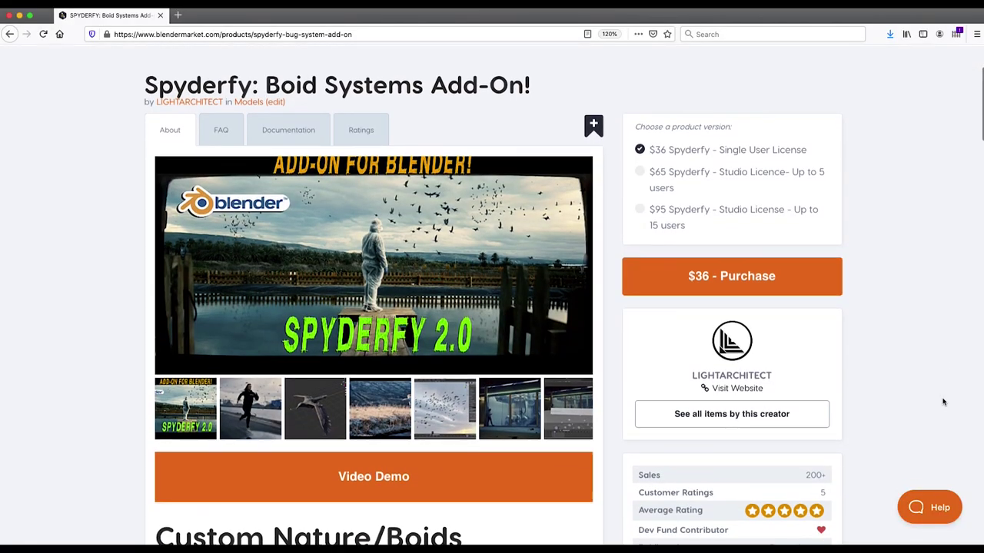
- Look through the Spyderfy add-on's product page, from the demo video to the bird and insect previews
scroll(944, 402, "down", 5)
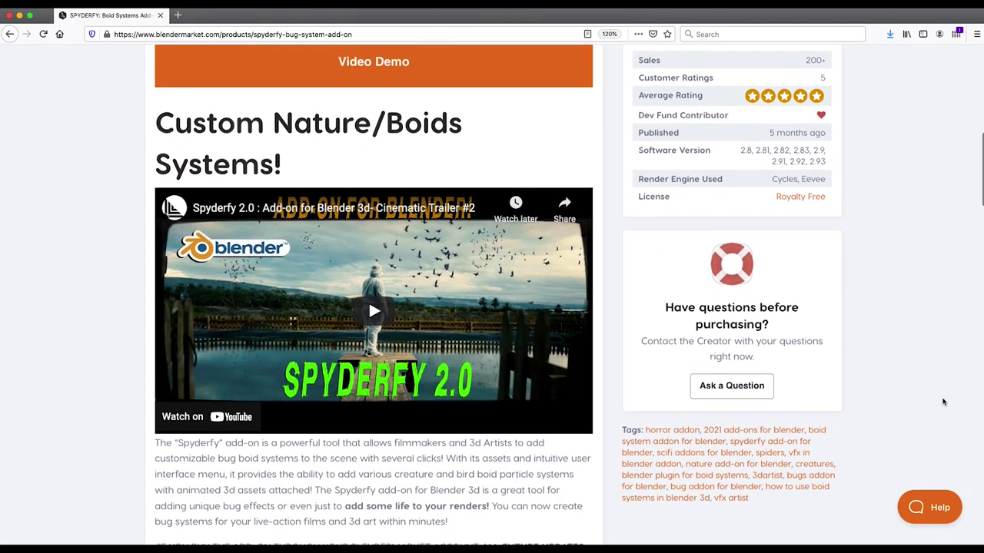
scroll(943, 402, "down", 15)
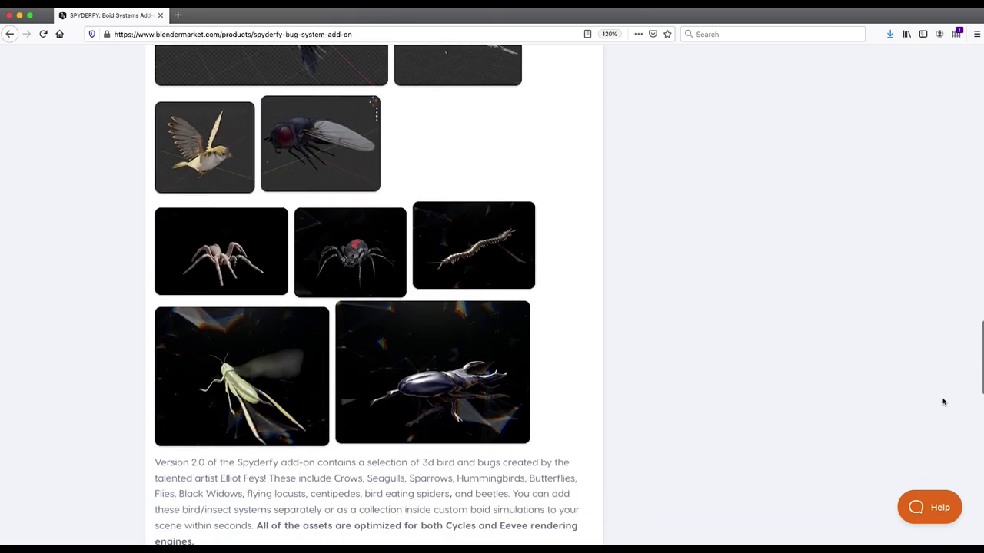
scroll(944, 402, "down", 3)
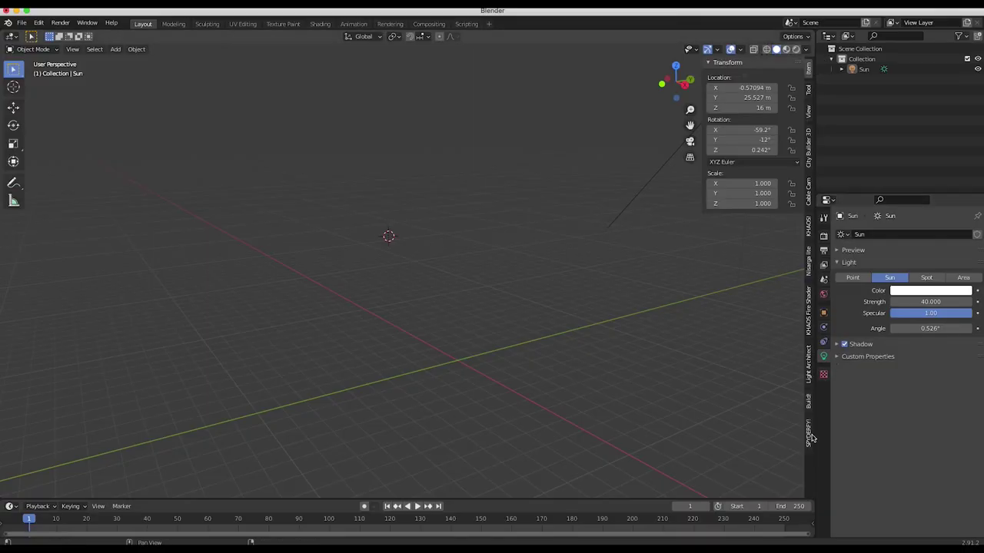
- Open the Spyderfy bug system settings and enable Sparrows, Crows and Seagulls as flying creatures
left_click(807, 434)
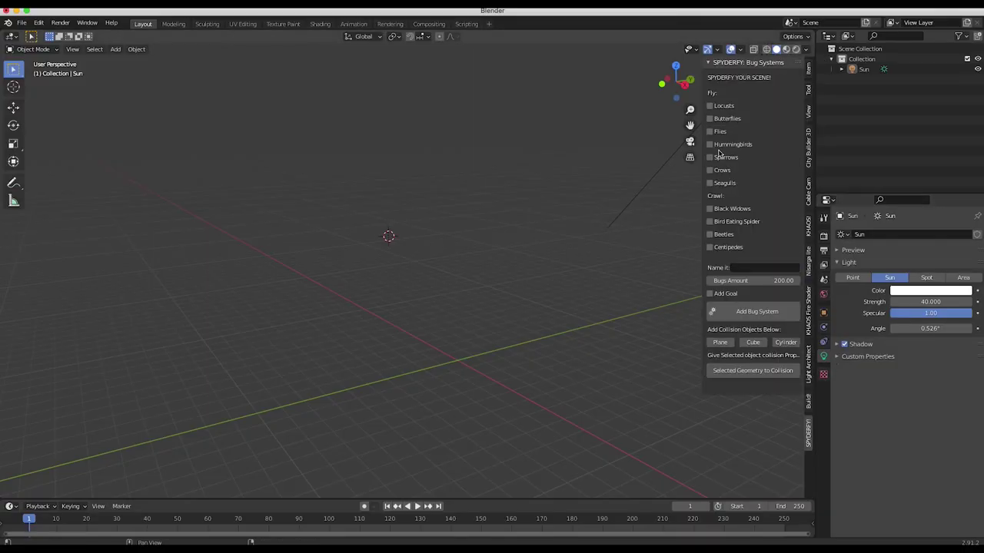
left_click(710, 157)
left_click(710, 170)
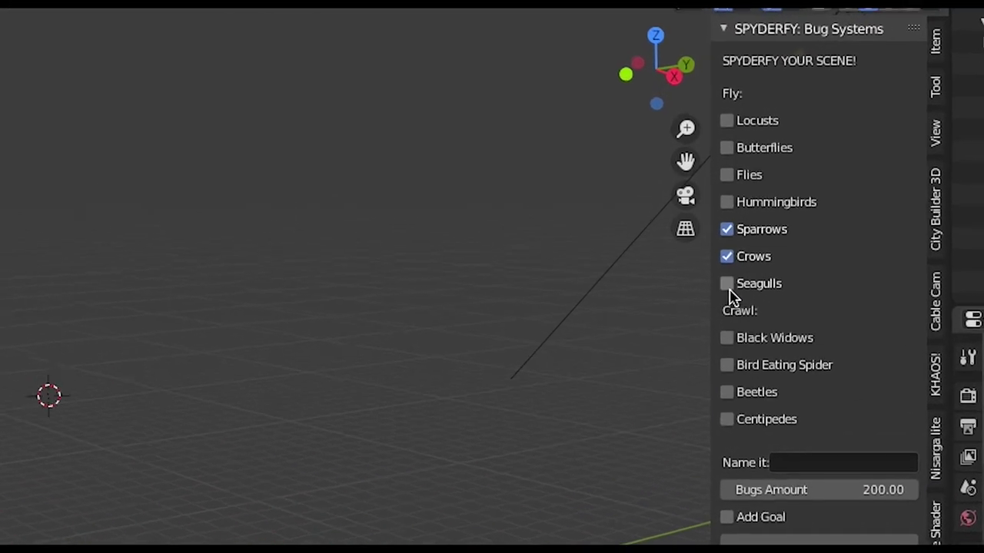
left_click(710, 183)
- Name the bug system Flock, set its amount to 120, include a goal and add the system to the scene
left_click(830, 515)
type("Flock")
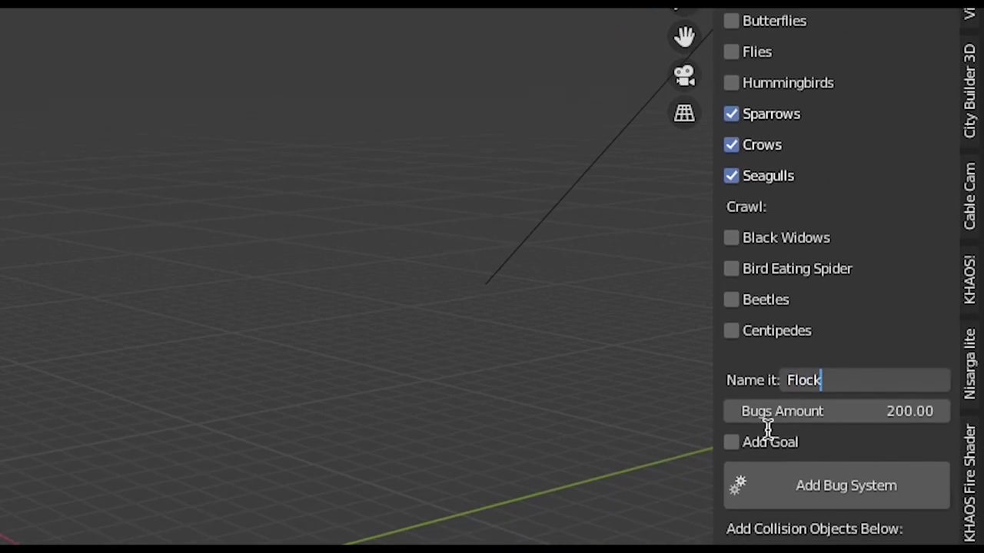
key("Return")
left_click(808, 378)
type("120")
key("Return")
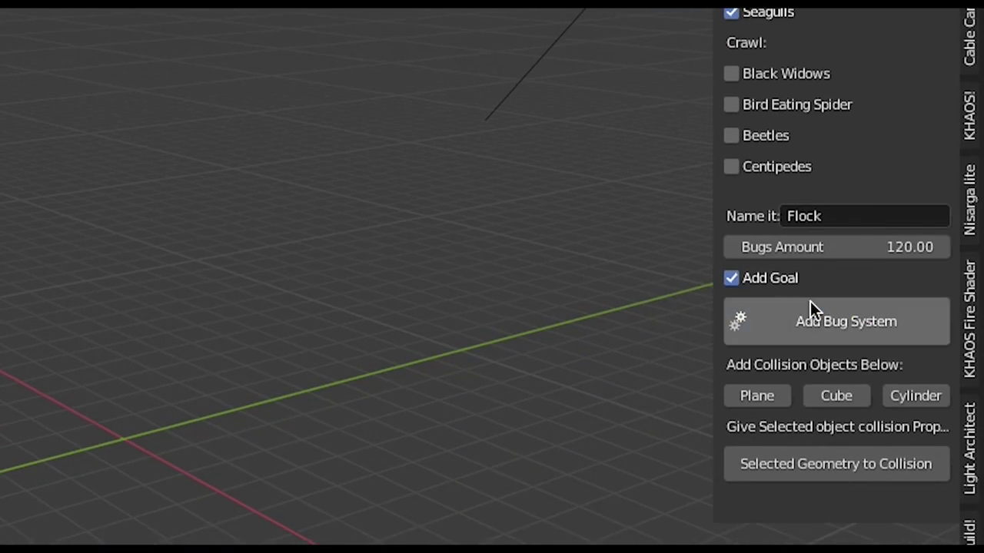
left_click(813, 444)
key("g")
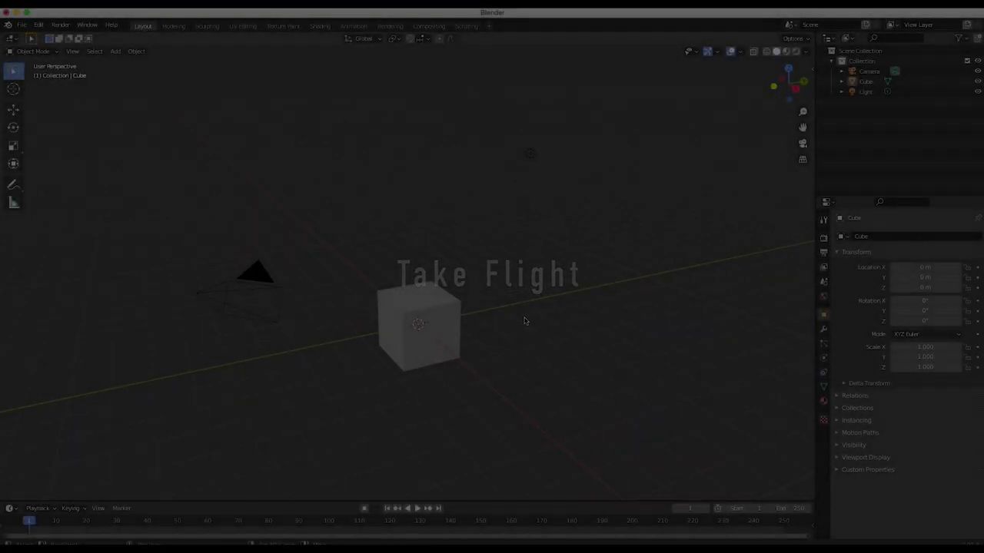
- Delete the default camera, cube and light from the scene
left_click_drag(615, 123, 130, 481)
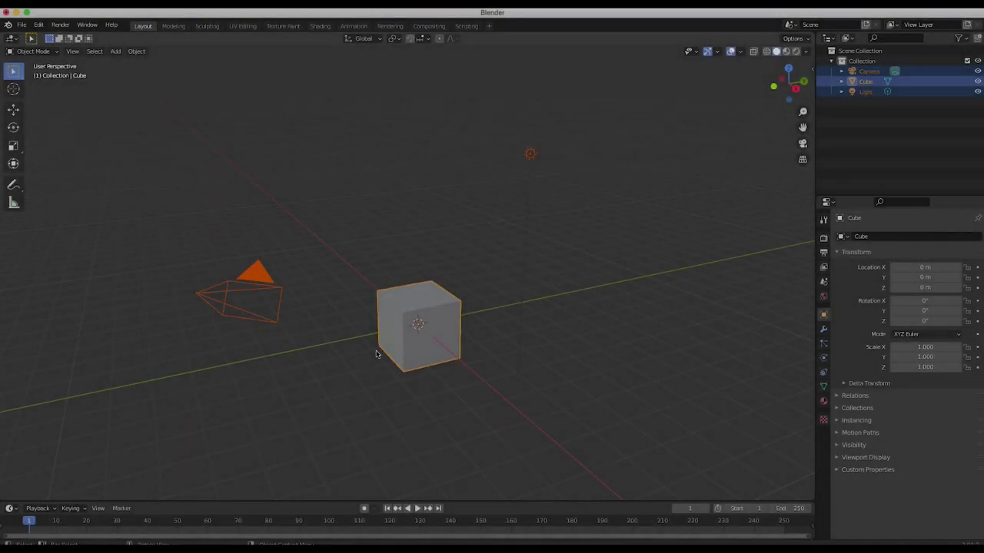
key("Delete")
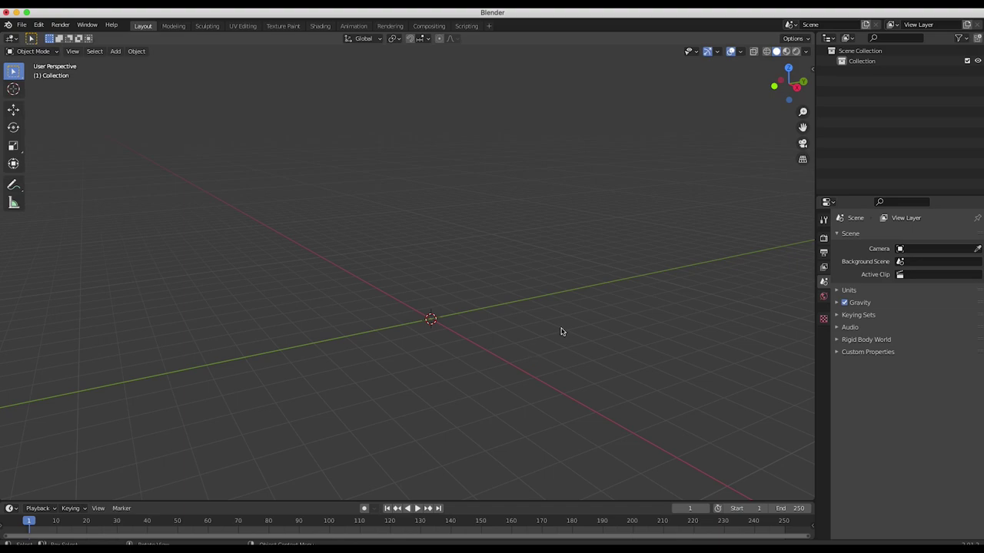
- Add a camera and move it to about X 7.62 m, Y 1.42 m, Z 2.44 m
scroll(350, 332, "left", 3)
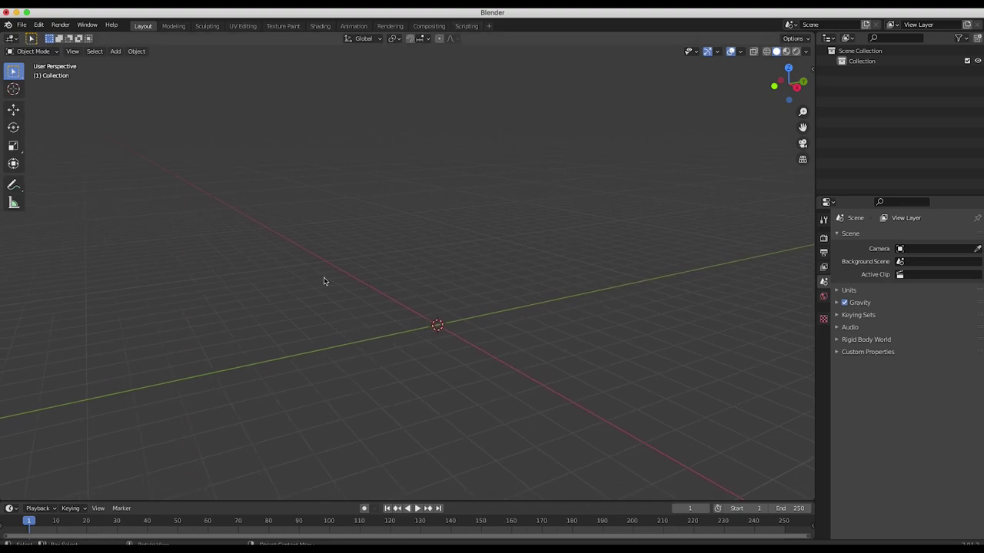
scroll(369, 333, "left", 3)
key("shift+a")
mouse_move(369, 332)
left_click(315, 483)
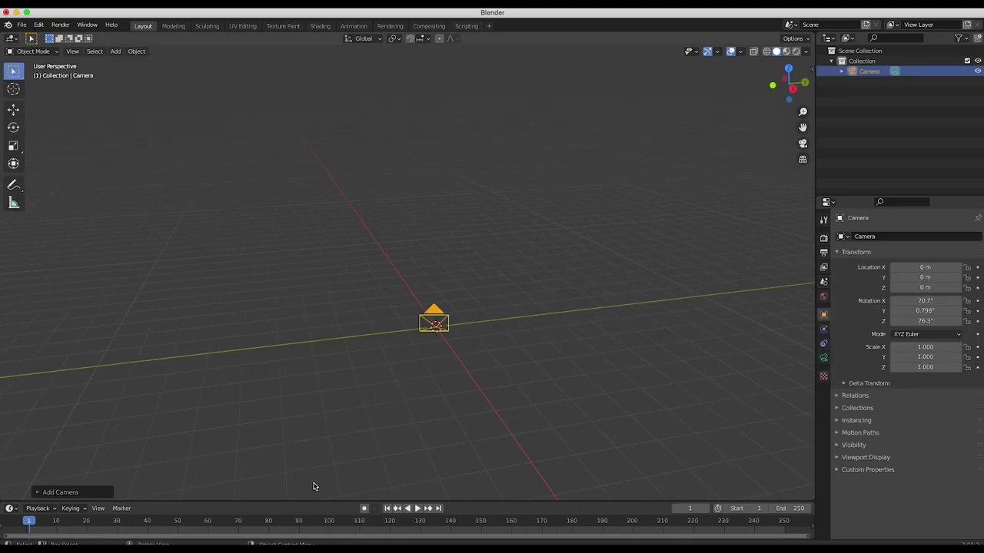
scroll(538, 312, "left", 5)
key("g")
left_click(285, 241)
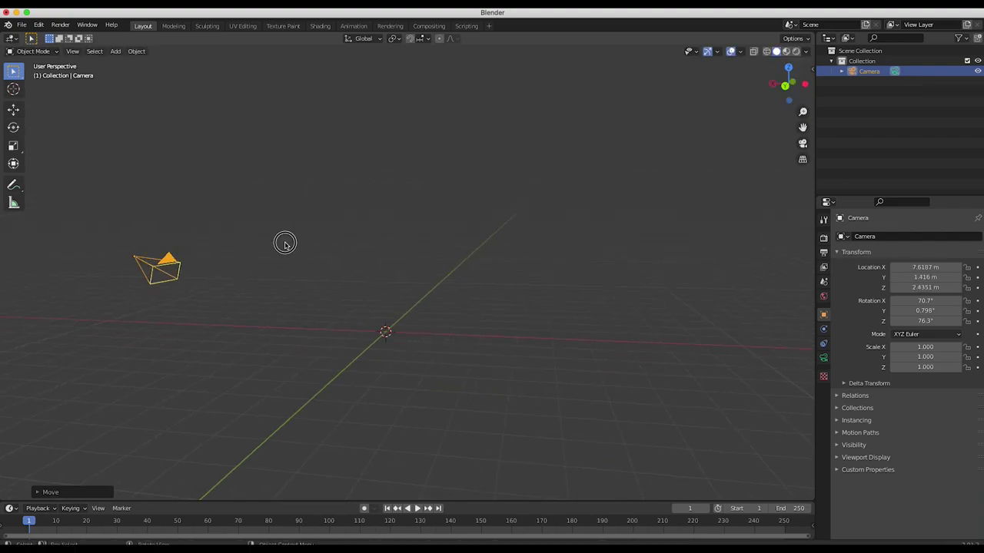
- Split the 3D viewport vertically, show the camera's view in the new half and widen it
scroll(416, 281, "left", 3)
scroll(416, 281, "left", 3)
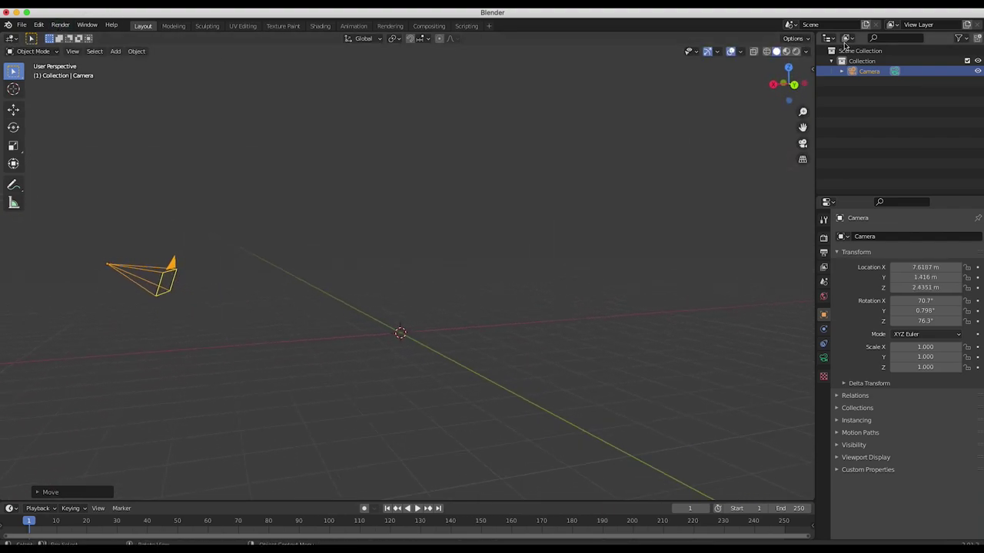
left_click_drag(813, 36, 597, 37)
left_click(672, 51)
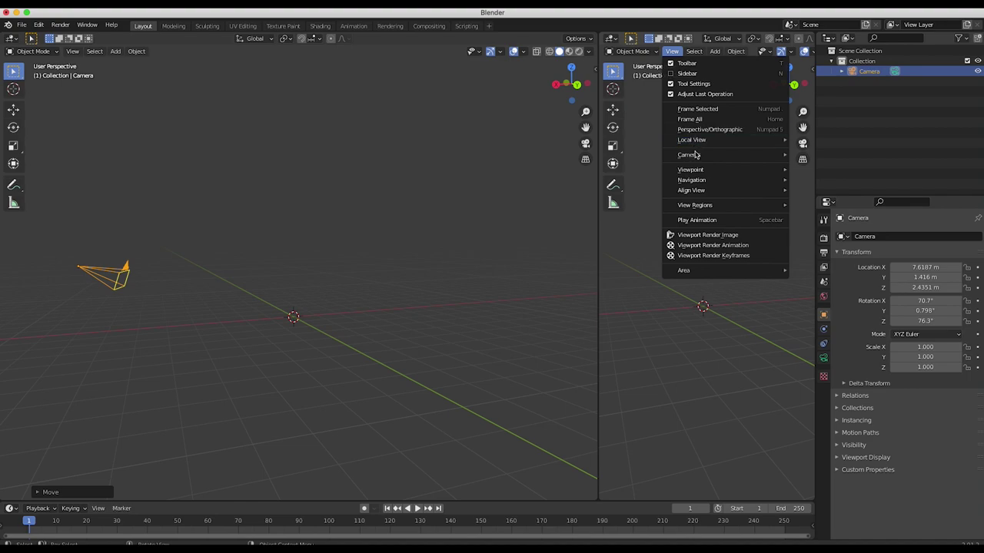
mouse_move(696, 171)
left_click(814, 169)
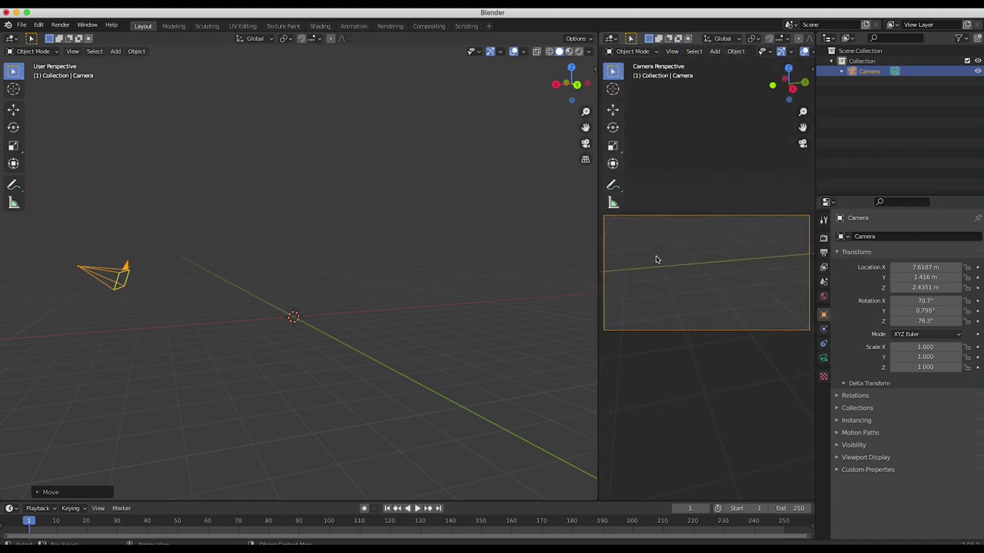
left_click_drag(598, 272, 538, 272)
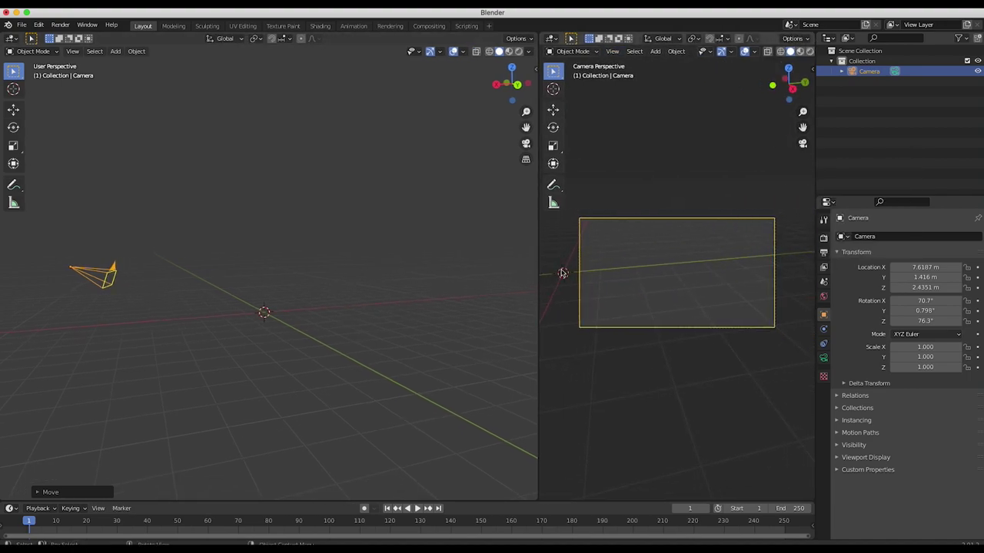
- Level and aim the camera along the X axis, rotated about 97°, 0.4°, 88.8° and placed near X 7.58, Y -0.12, Z 0.92 m
key("r")
key("r")
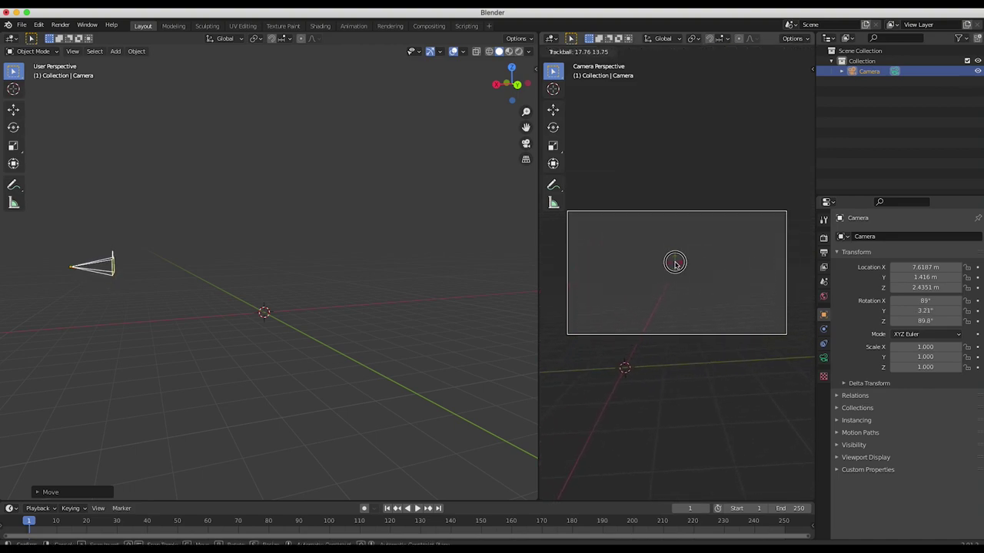
left_click(677, 263)
key("g")
left_click(641, 358)
key("r")
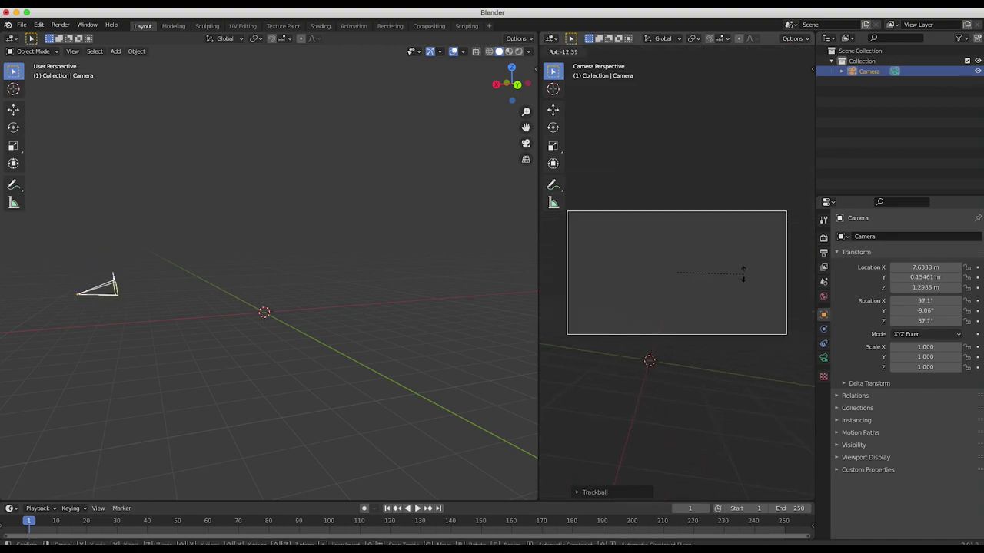
left_click(740, 284)
key("g")
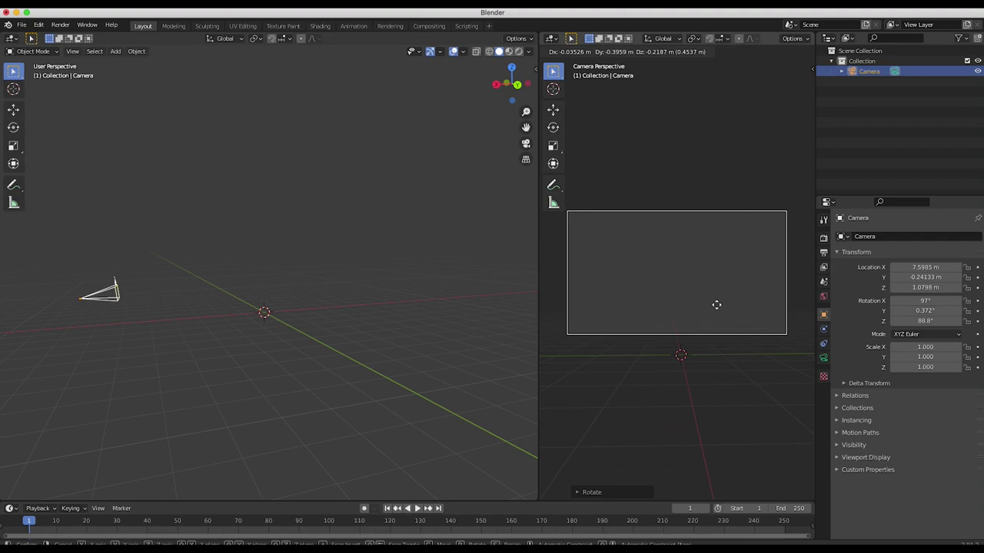
left_click(724, 311)
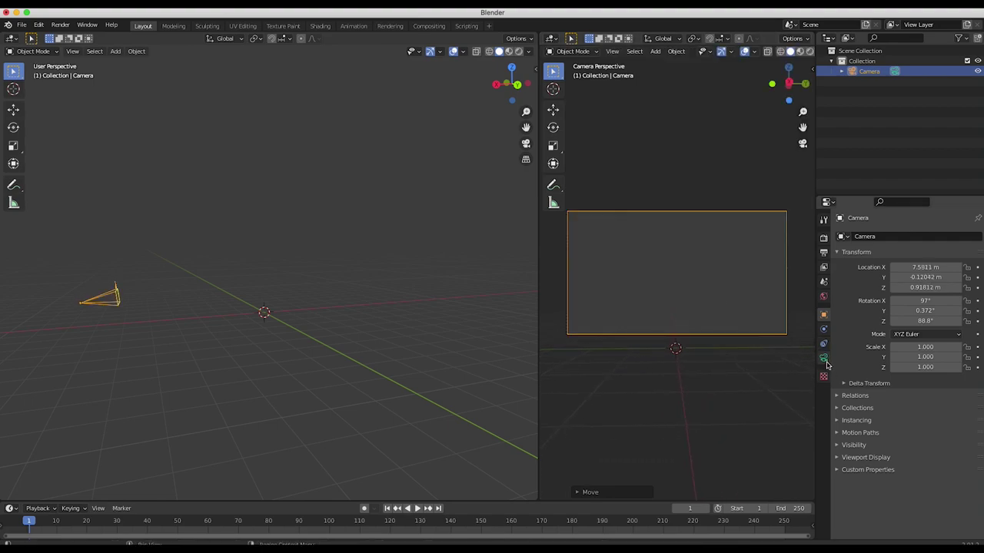
- Enable background images for the camera and add an empty image entry
left_click(824, 359)
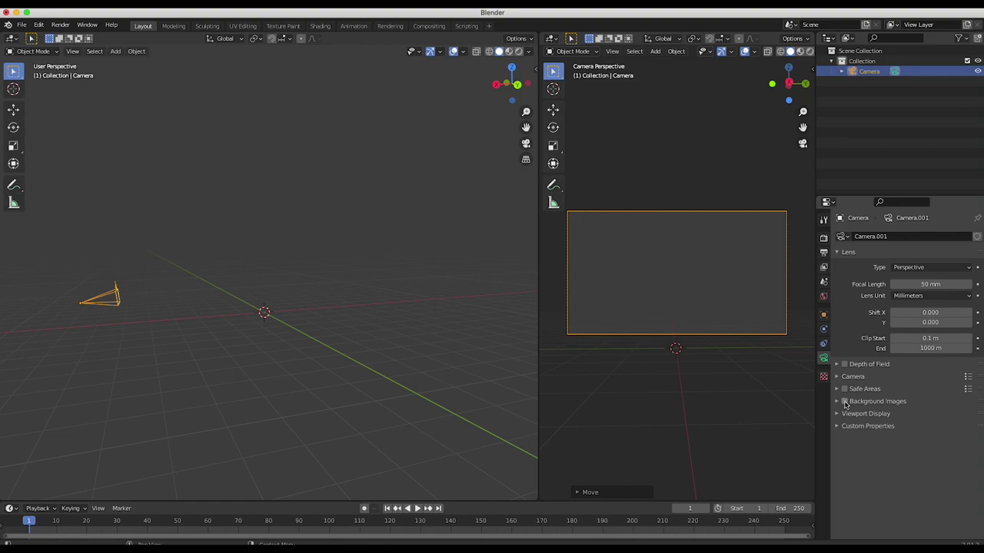
left_click(845, 401)
left_click(836, 401)
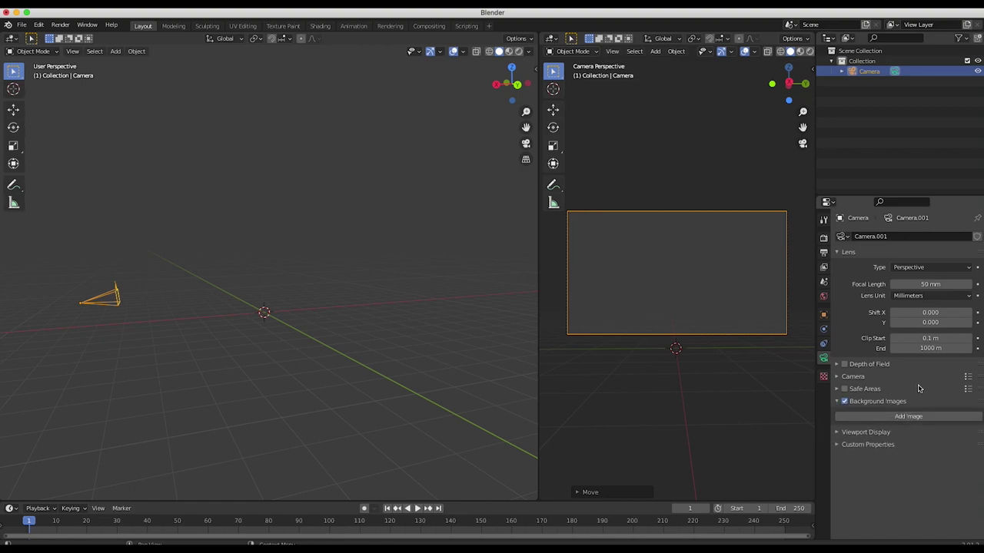
left_click(901, 416)
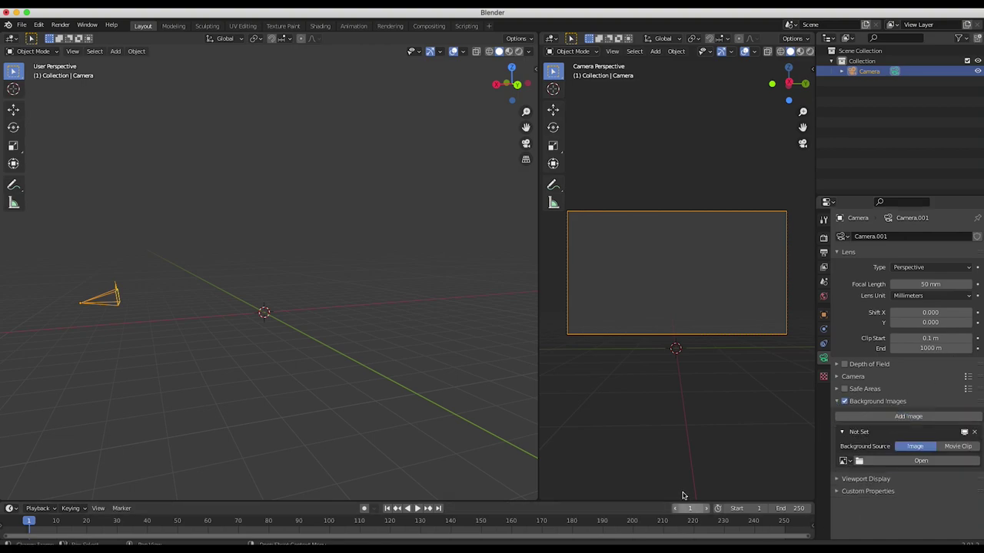
- Load "Nature Wide shot for tutorial.png" from the Desktop as the camera's background image
left_click(918, 460)
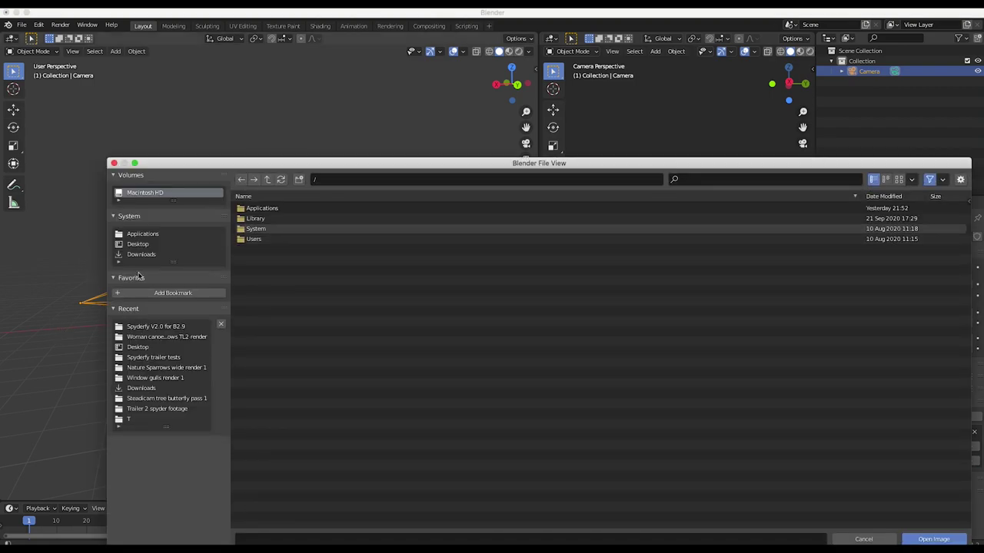
left_click(138, 243)
left_click_drag(342, 167, 291, 87)
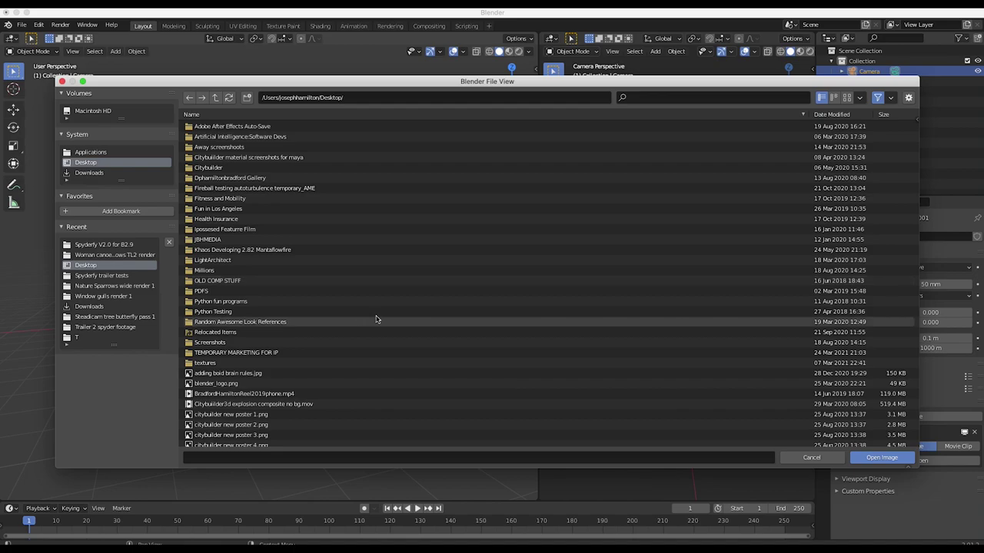
scroll(269, 372, "down", 5)
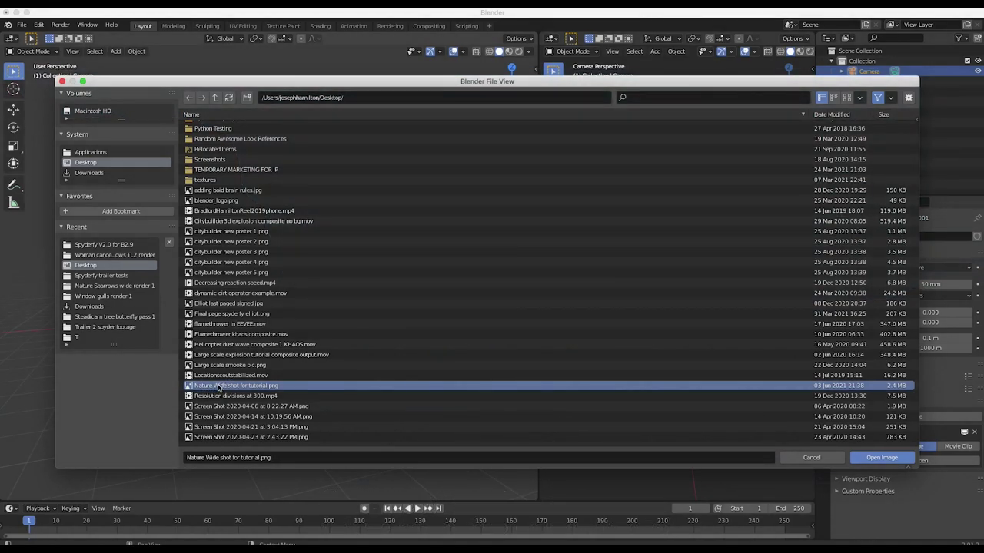
left_click(880, 458)
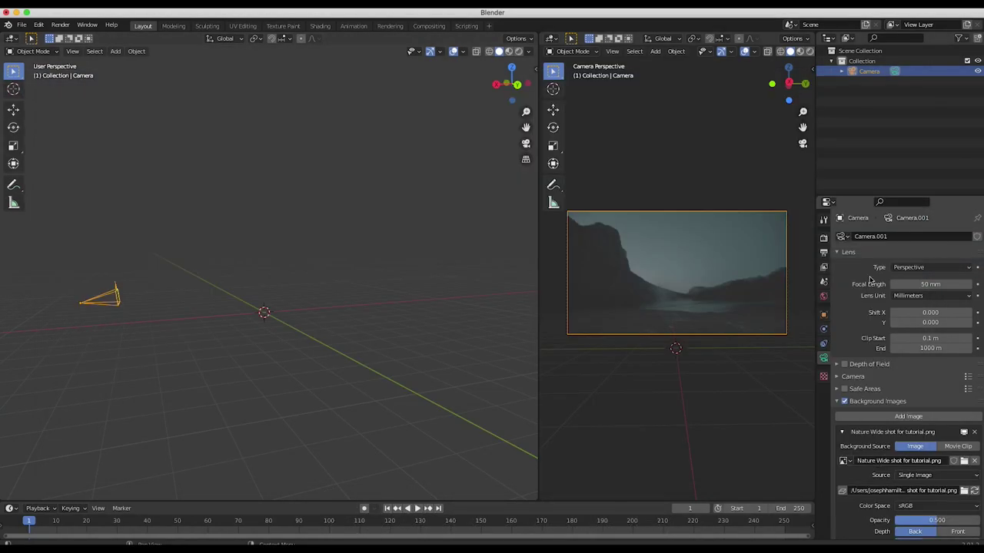
- Adjust the viewport split and camera view zoom, then show the Spyderfy settings slightly wider in the perspective viewport
left_click_drag(538, 286, 414, 277)
scroll(590, 262, "up", 3)
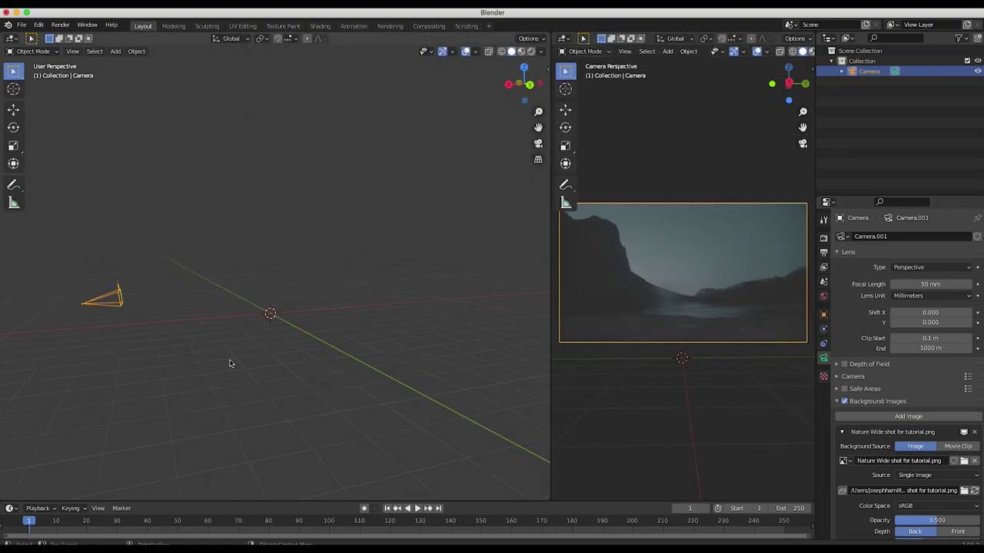
left_click(547, 70)
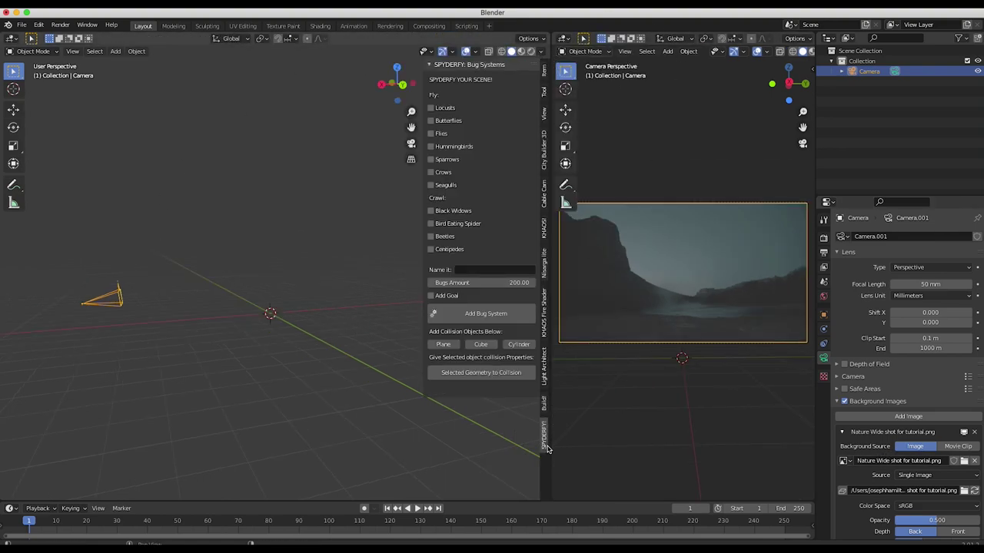
left_click_drag(426, 323, 417, 323)
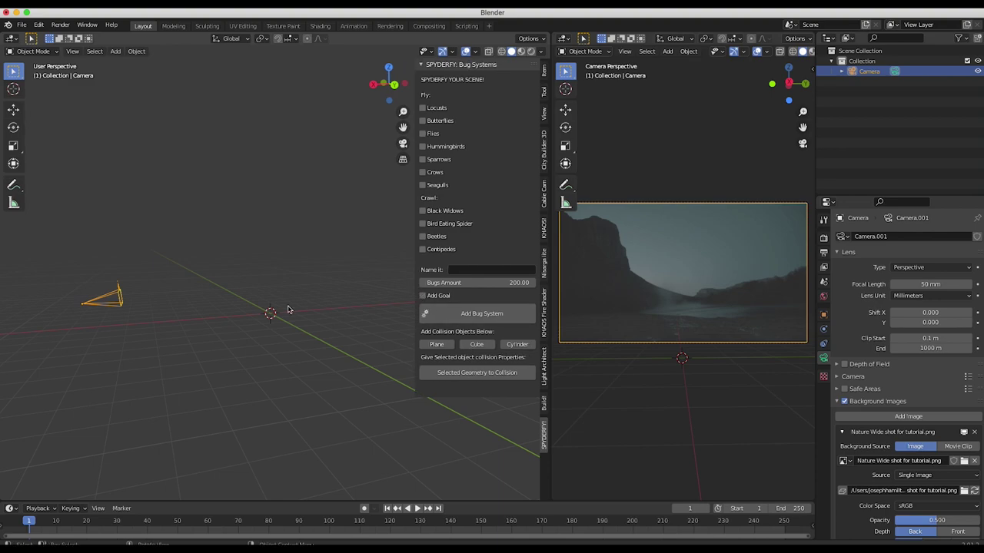
- Add a Sparrows bug system named "Sparrows flock" with an amount of 75 and a goal
left_click(422, 160)
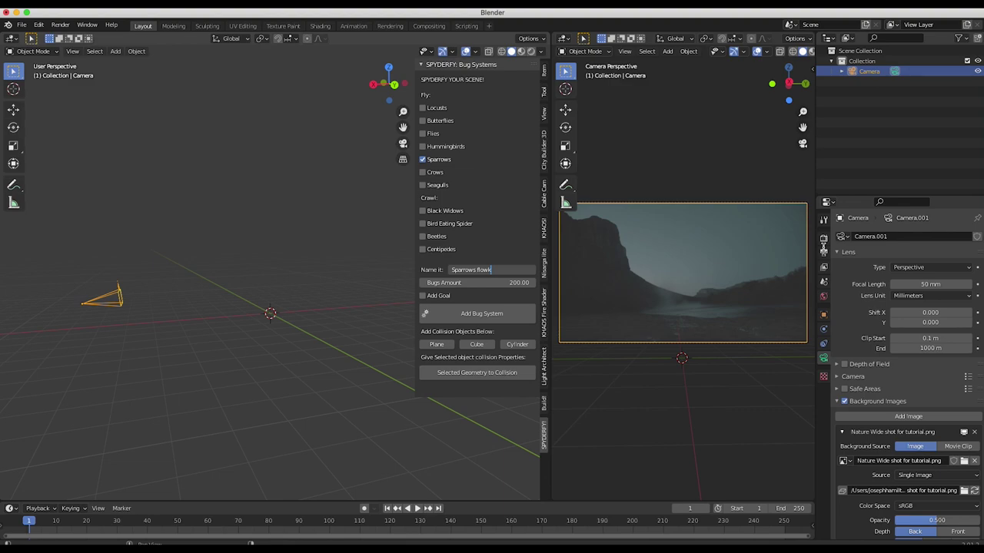
key("Return")
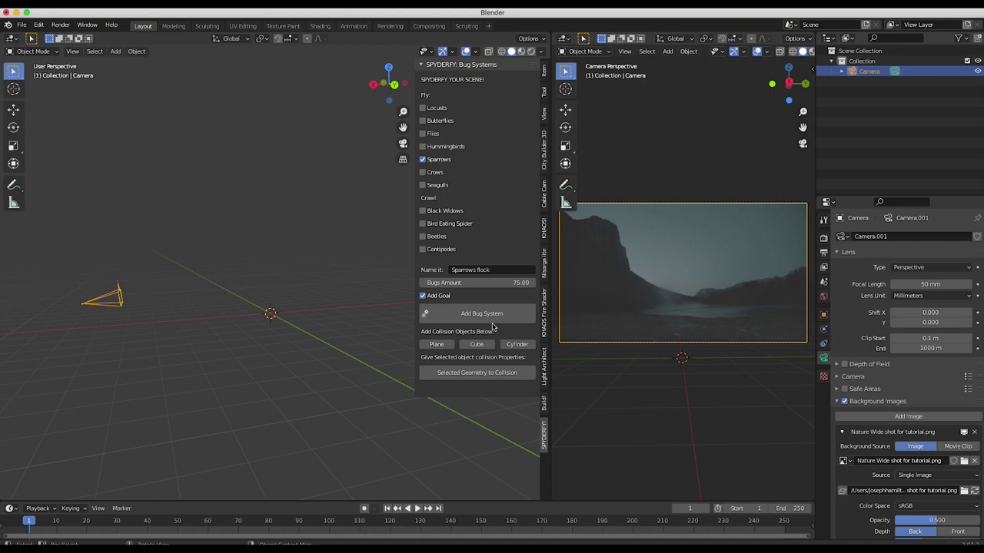
left_click(461, 311)
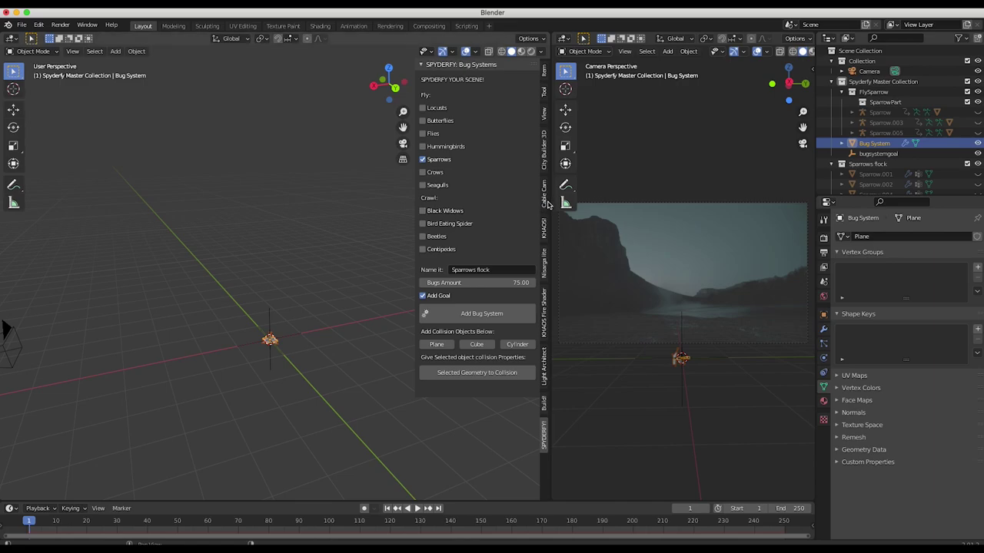
- Hide the viewport sidebar, play the animation, and move the flock's goal empty away from the emitter during playback
key("n")
key("space")
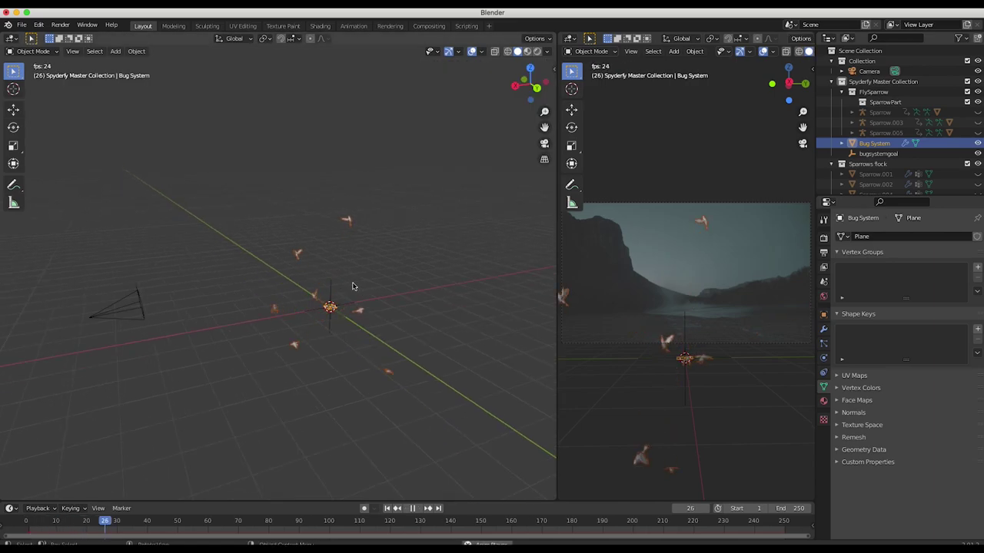
left_click(326, 300)
key("g")
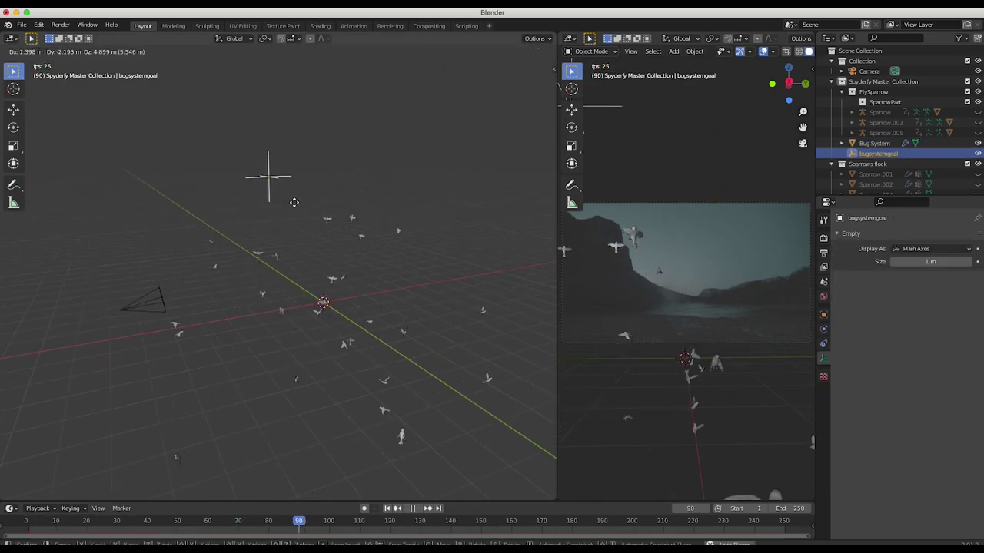
left_click(269, 231)
- Move the goal empty to new spots while the animation plays to steer the flock, and stop the playback
middle_click_drag(269, 231, 504, 204)
left_click(333, 203)
left_click(492, 222)
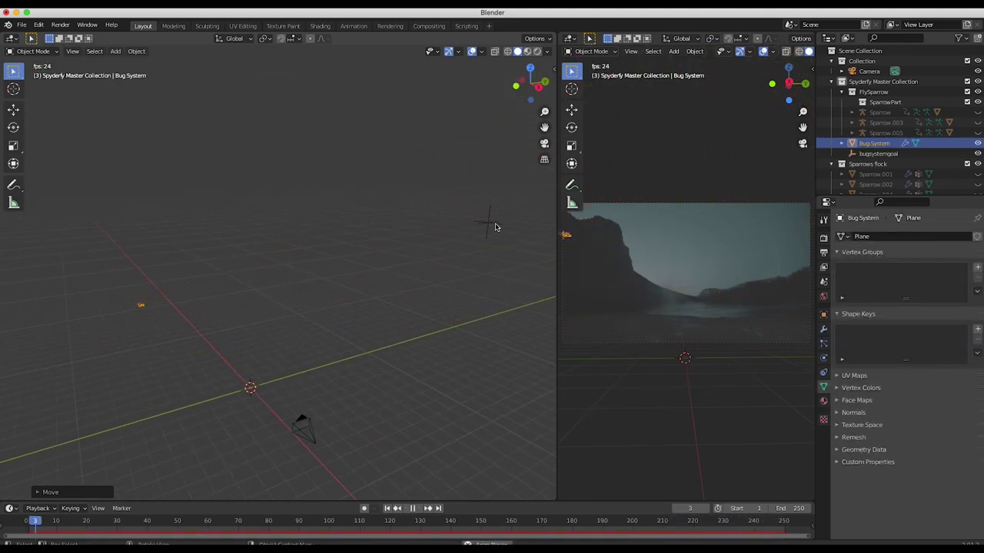
key("g")
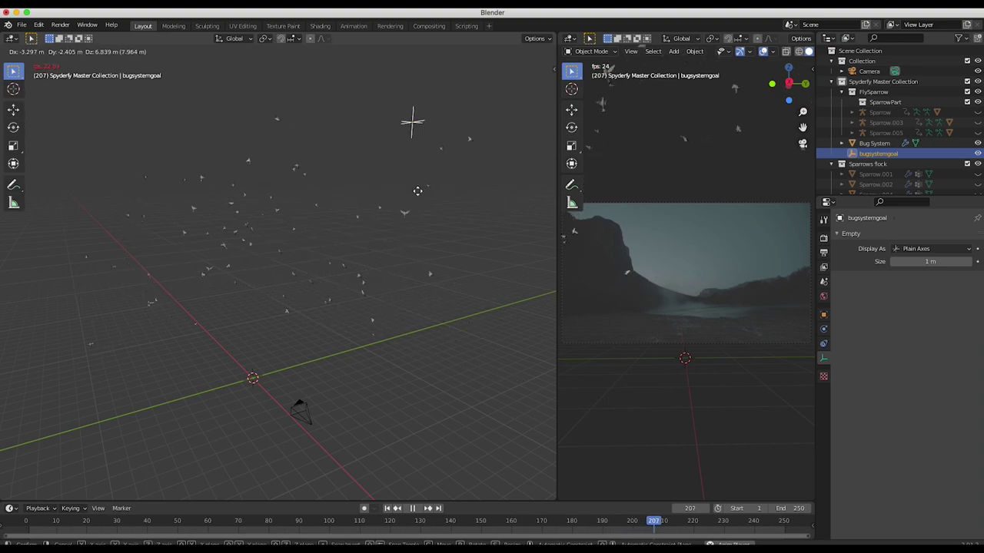
left_click(314, 303)
key("space")
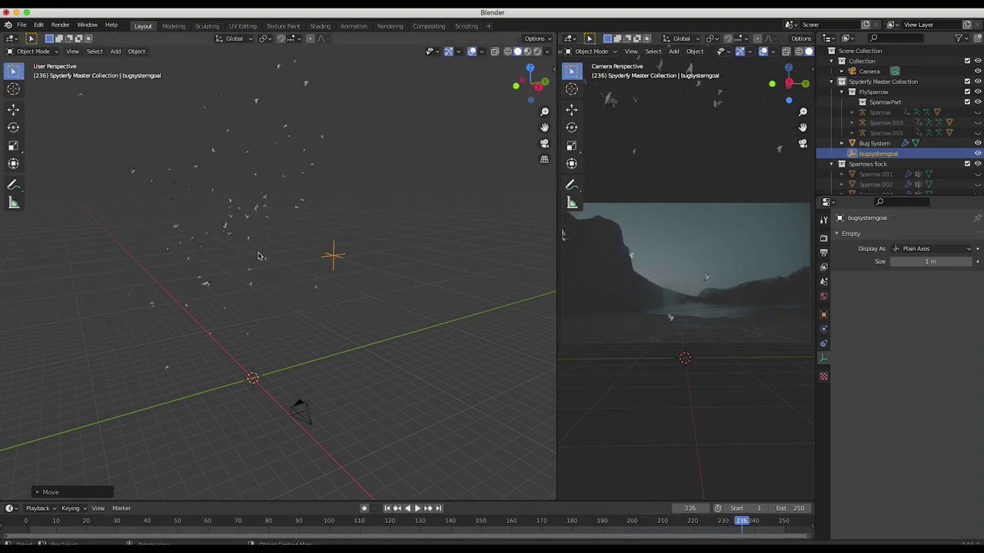
- Move the Bug System emitter and its goal together down into the camera's view and along global X away from the camera
left_click(326, 270)
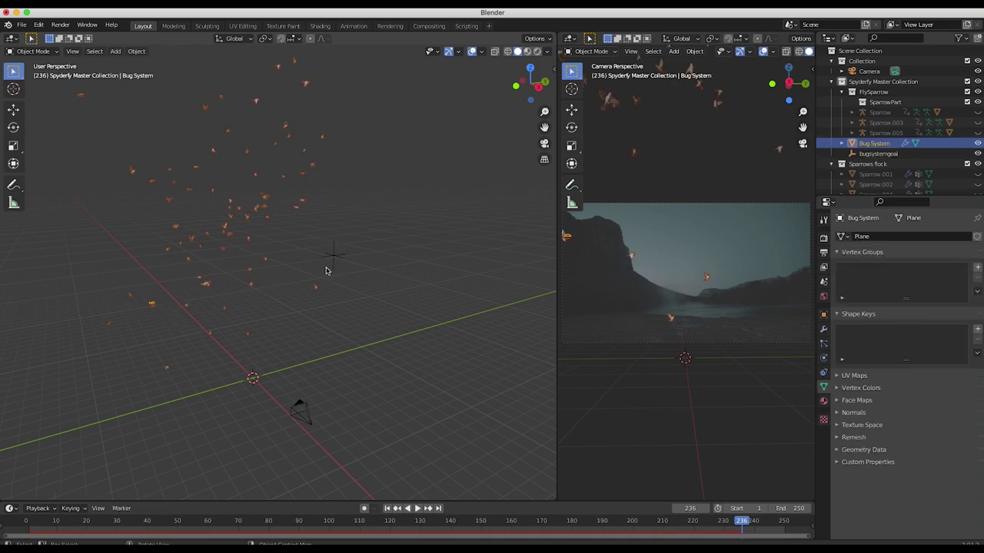
left_click(336, 258, "shift")
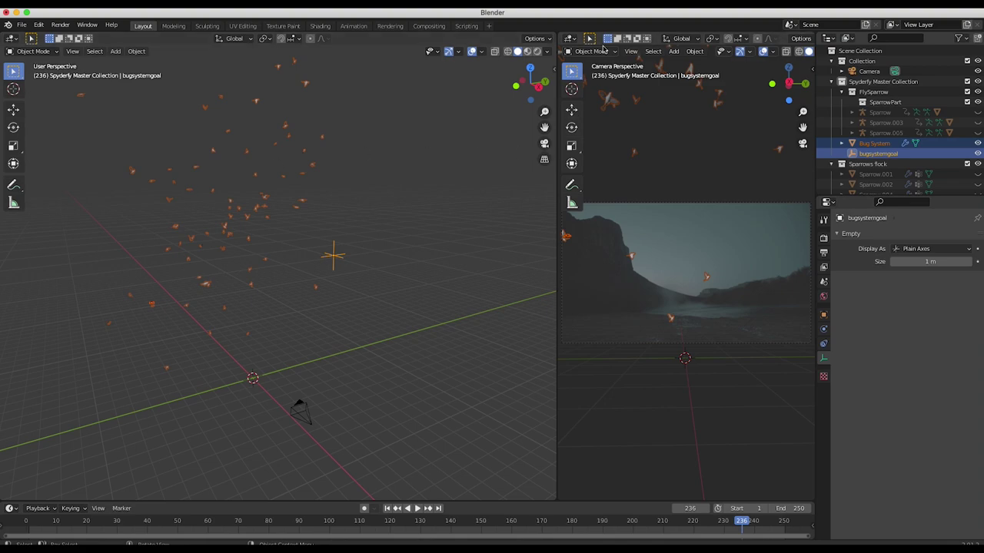
middle_click_drag(273, 303, 274, 302)
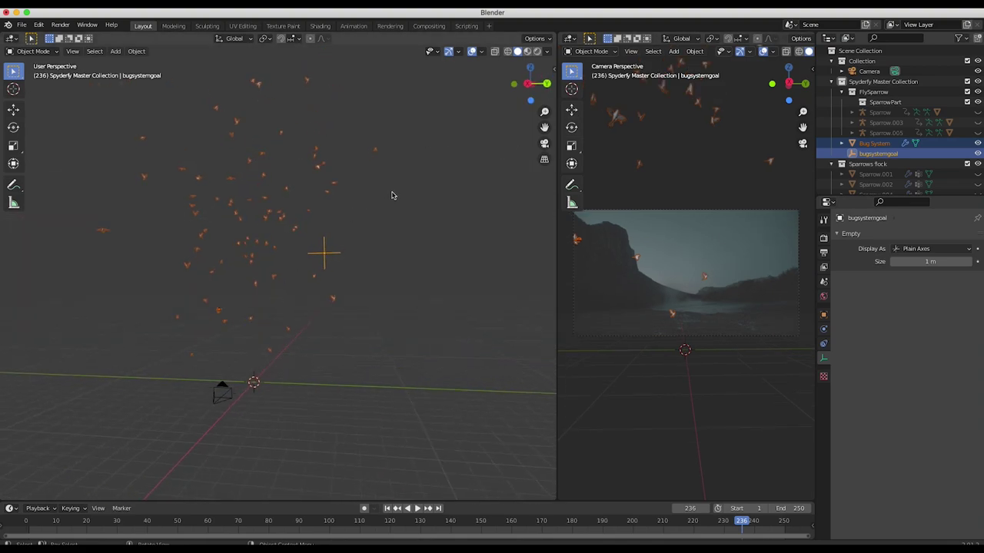
key("g")
left_click(217, 368)
middle_click_drag(217, 367, 215, 366)
key("g")
key("x")
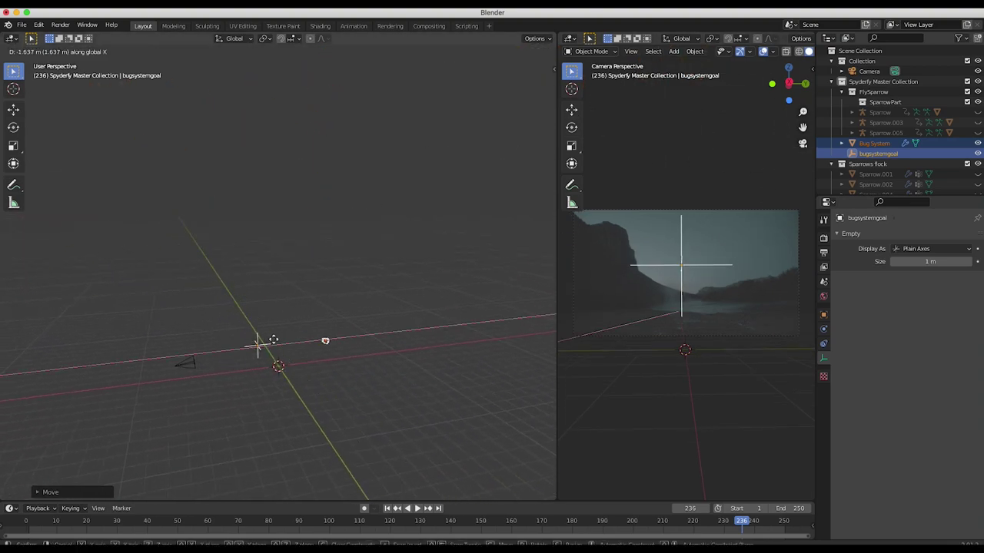
left_click(433, 325)
- Move the Bug System emitter sideways out of the camera frame and preview the birds flying toward the goal
left_click(435, 329)
middle_click_drag(435, 328, 437, 329)
key("g")
left_click(347, 335)
middle_click_drag(347, 336, 348, 335)
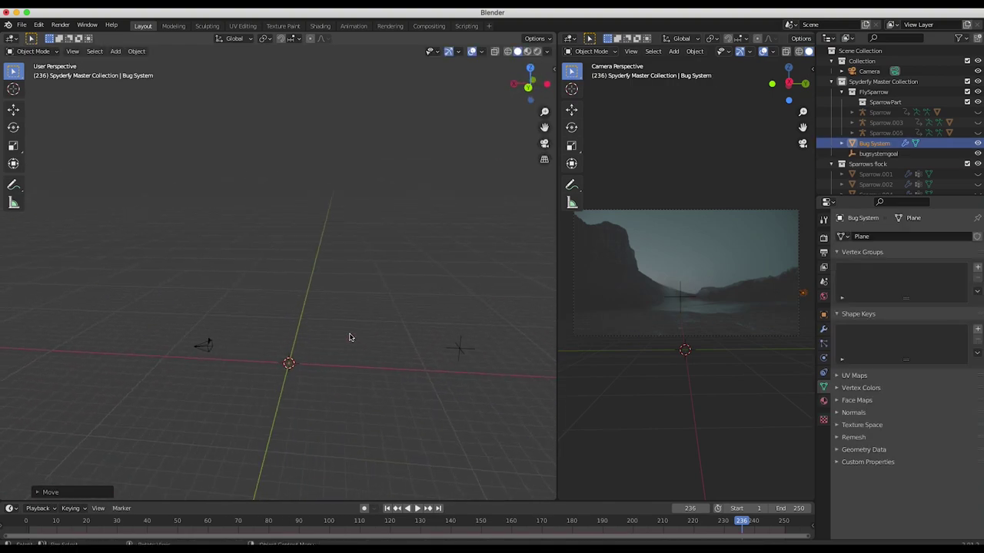
key("g")
left_click(168, 366)
middle_click_drag(168, 366, 169, 368)
middle_click_drag(352, 324, 388, 324)
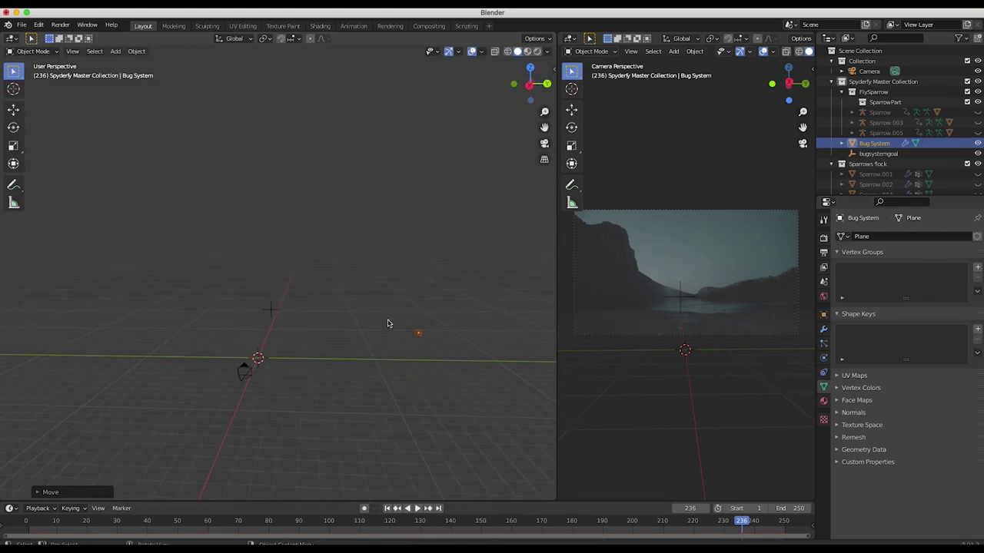
key("space")
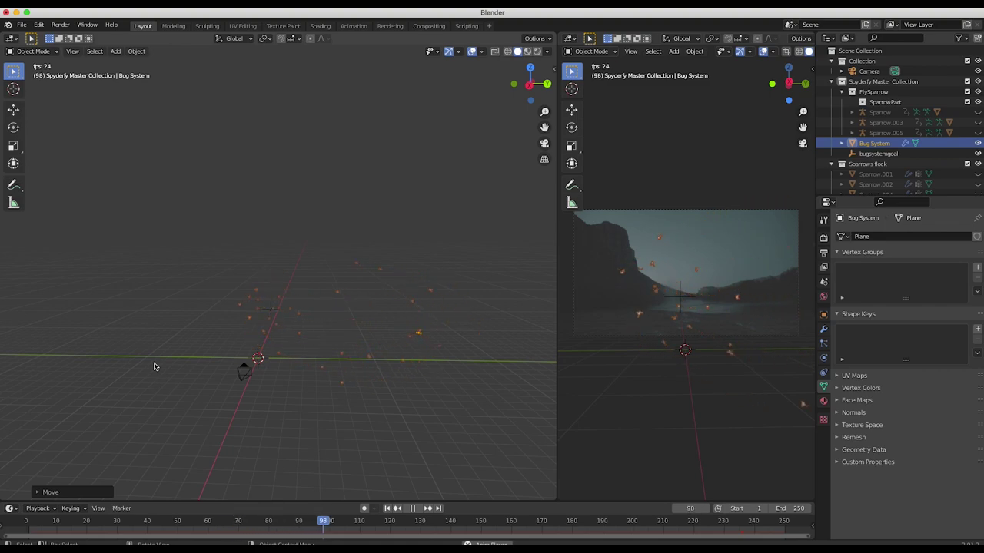
key("space")
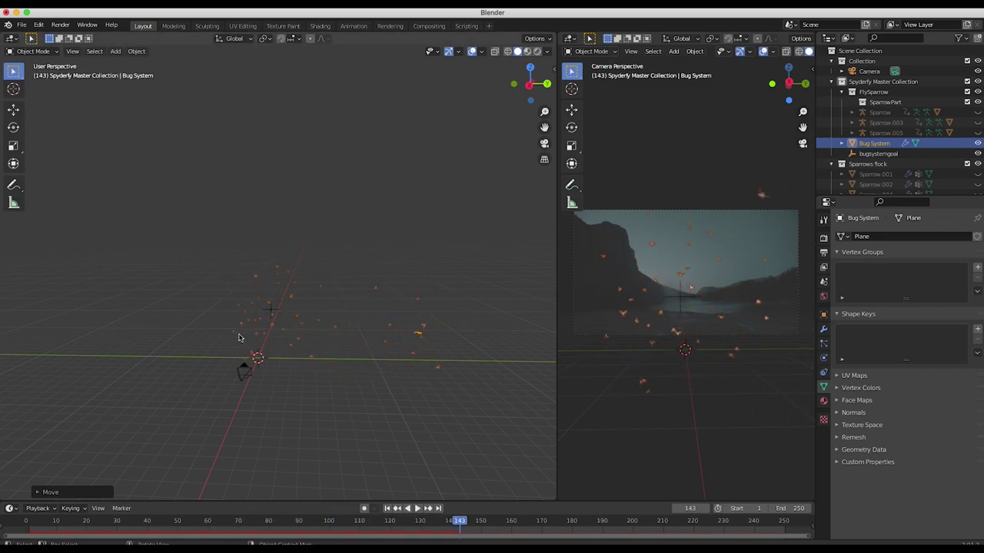
- Set the camera's focal length to 35 mm and reposition the camera along global X
scroll(239, 335, "right", 10)
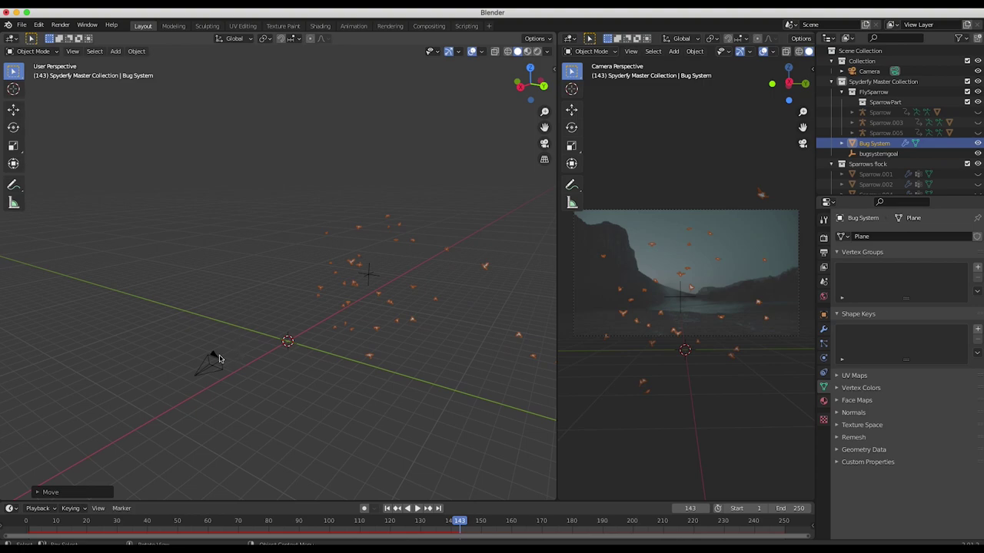
left_click(219, 359)
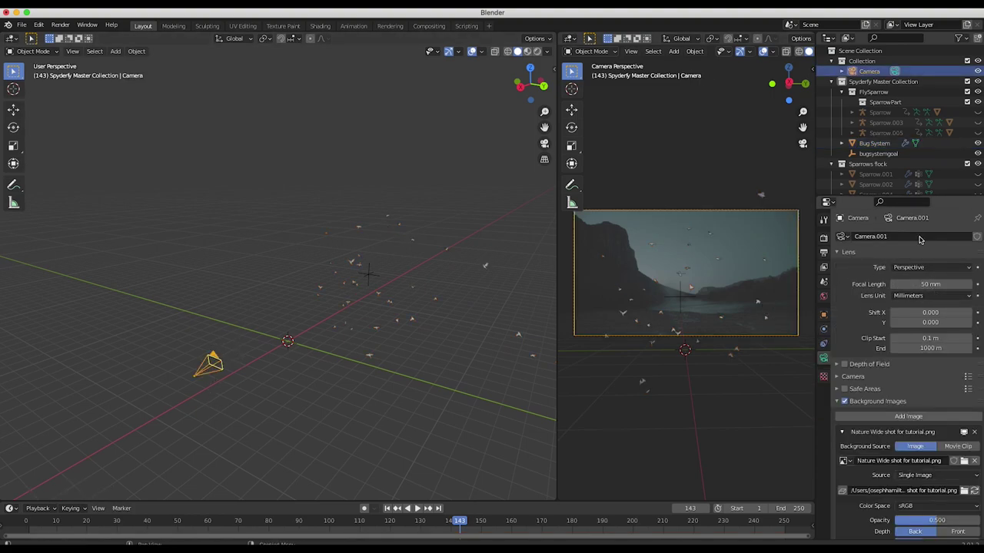
left_click(919, 283)
key("Return")
key("g")
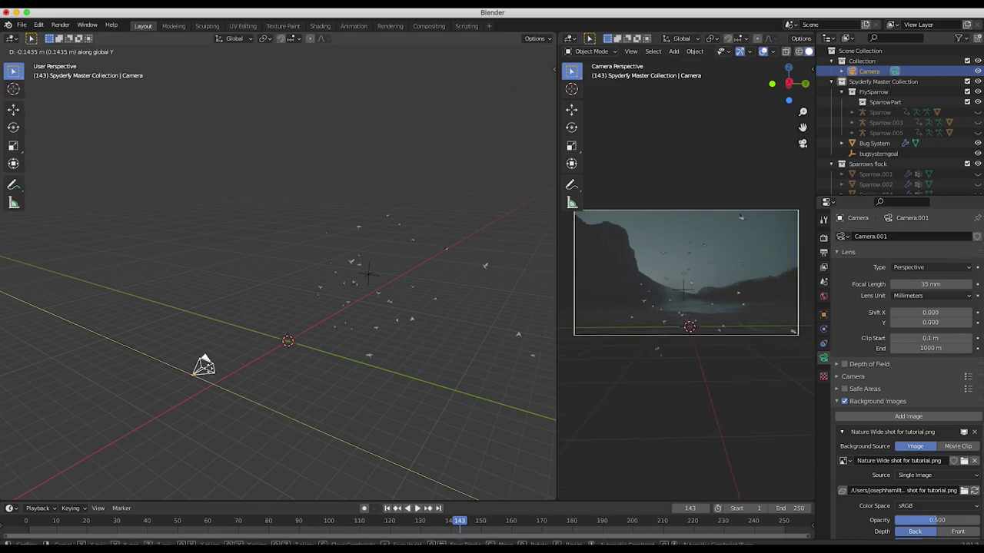
key("x")
left_click(236, 322)
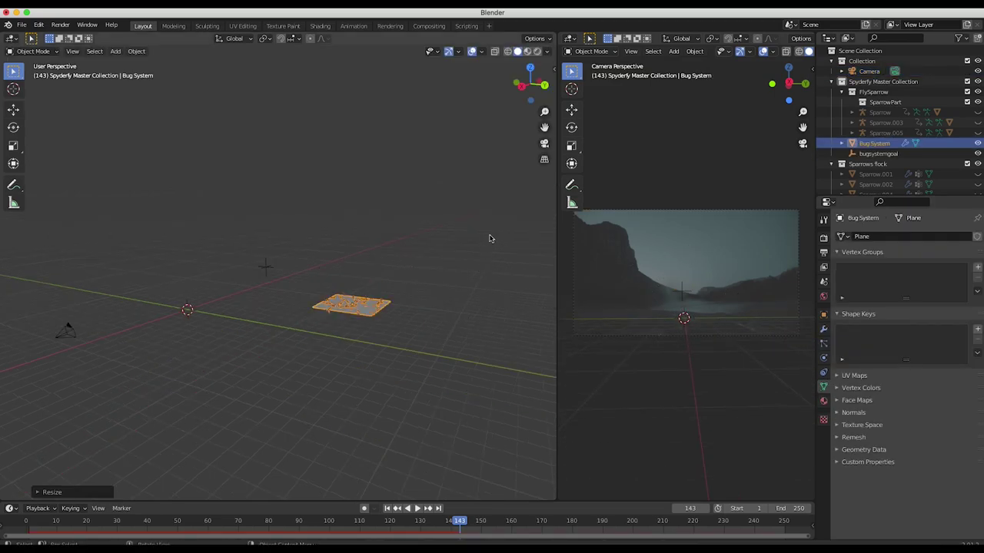
- Rotate the emitter plane upright, move it farther outside the camera frame, and preview the flight
key("r")
left_click(329, 407)
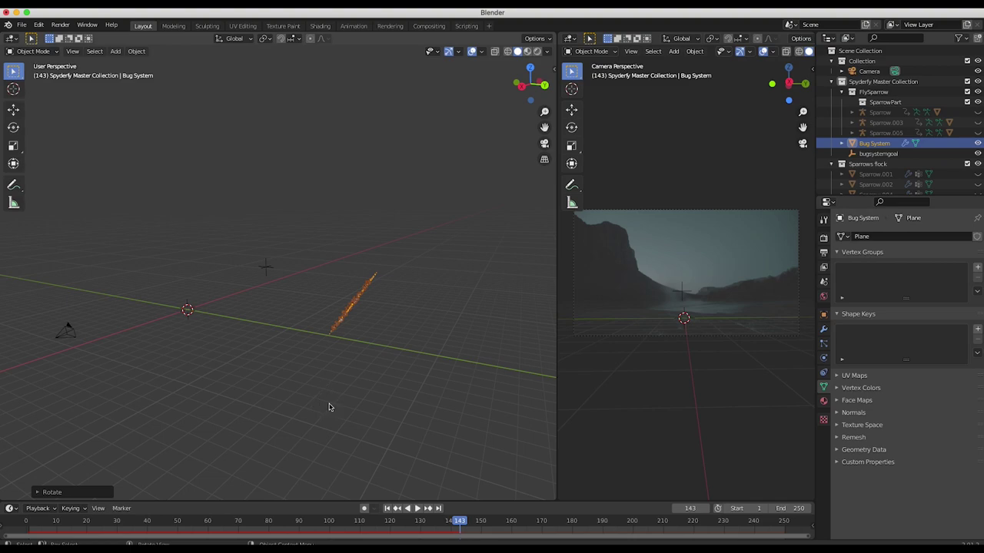
middle_click_drag(329, 408, 435, 312)
key("g")
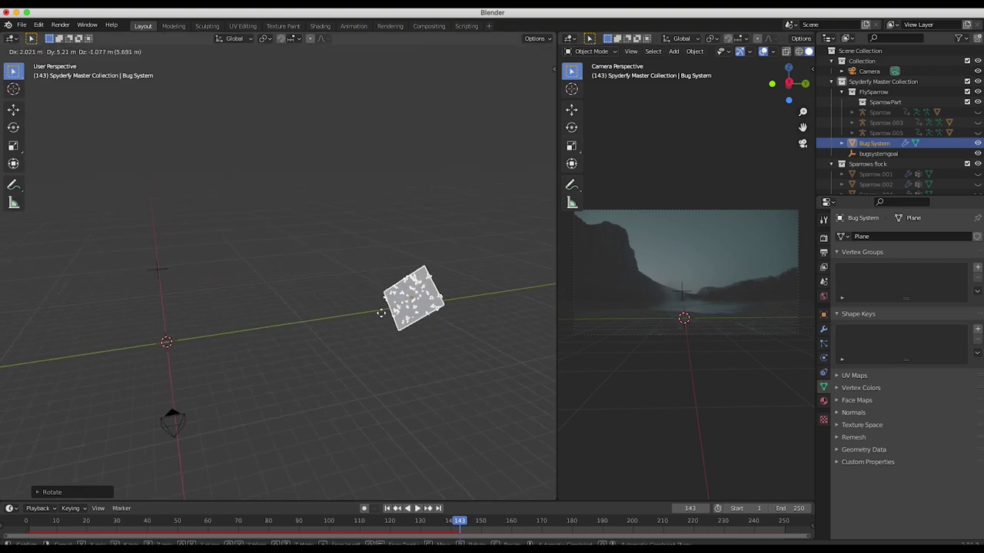
left_click(381, 312)
scroll(345, 315, "right", 10)
key("space")
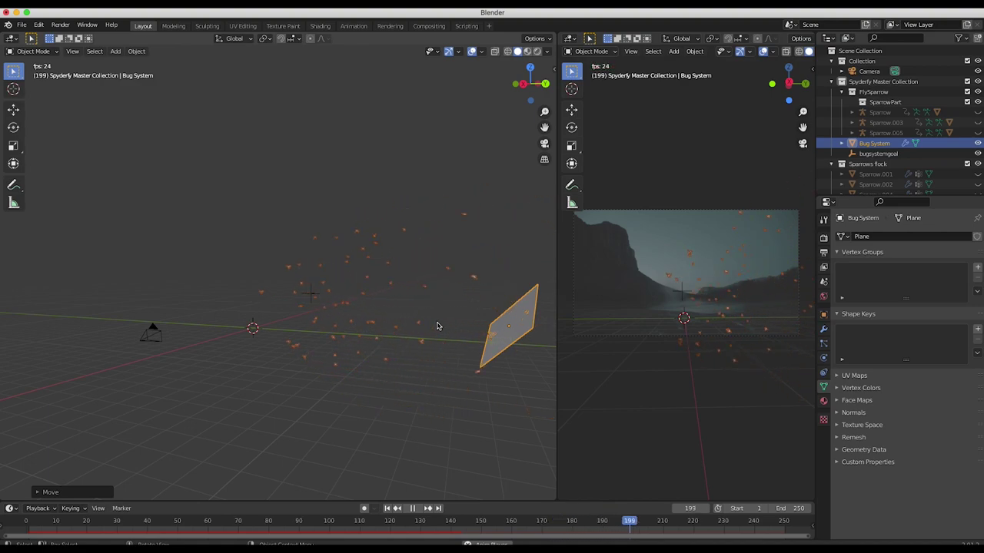
key("space")
- Scale the emitter plane down to about 0.28 and preview the flock from the first frame
key("s")
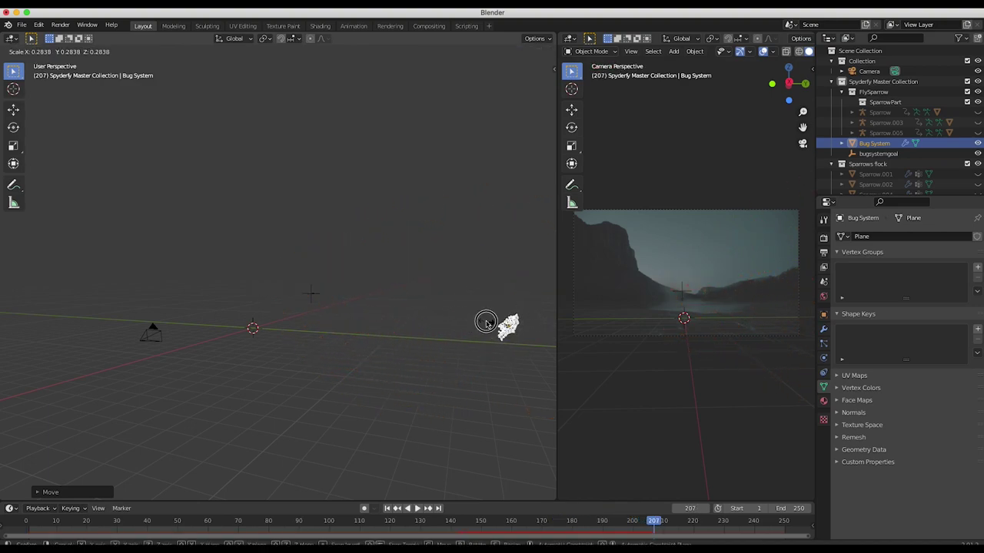
left_click(485, 323)
key("shift+Left")
key("space")
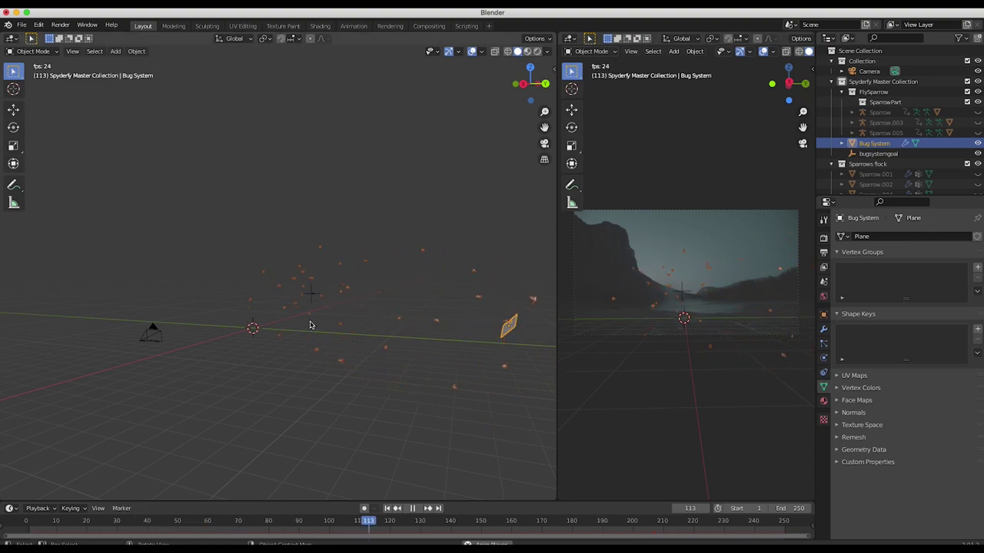
key("space")
- Move the goal empty up into the sky area of the background plate in the camera view
left_click(679, 288)
key("g")
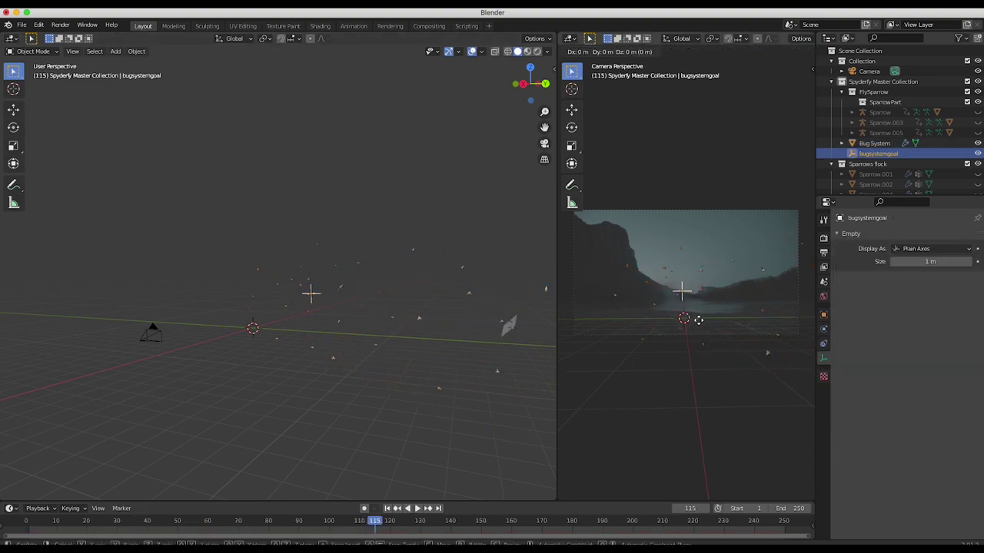
left_click(708, 298)
- Set Air Personal Space to 0.3 in the boid movement settings of the Bug System's particles
left_click(597, 310)
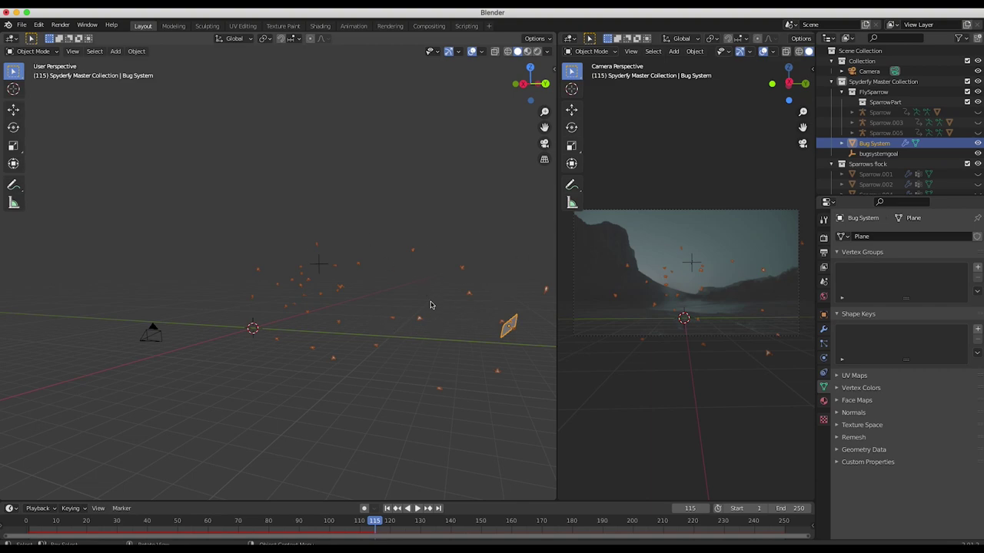
left_click(824, 343)
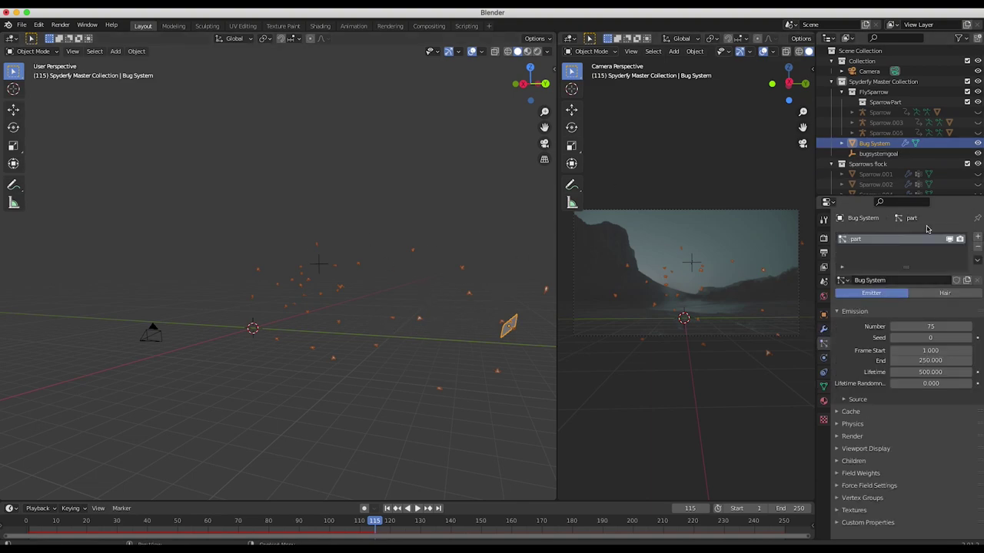
left_click(850, 423)
scroll(894, 447, "down", 1)
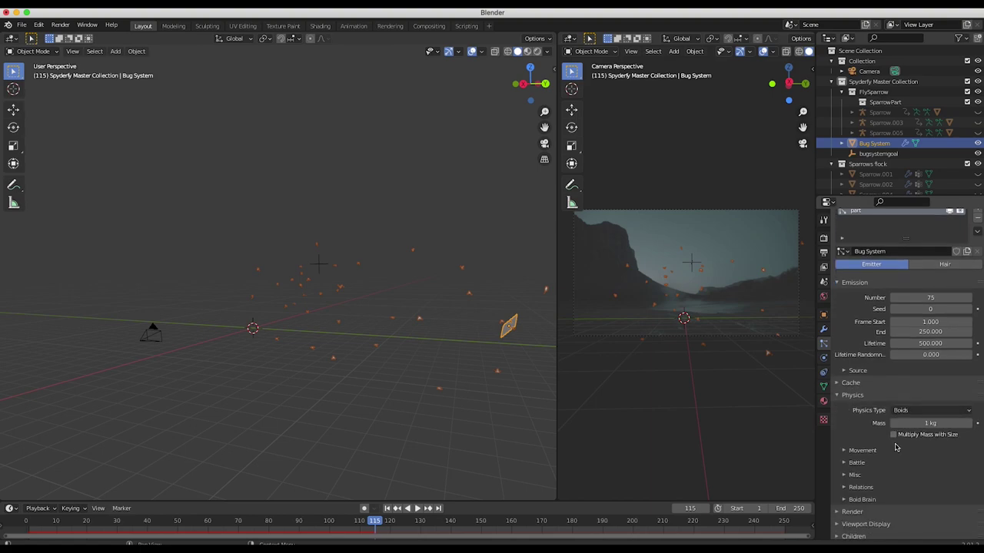
scroll(895, 447, "down", 2)
left_click(845, 387)
scroll(876, 368, "down", 3)
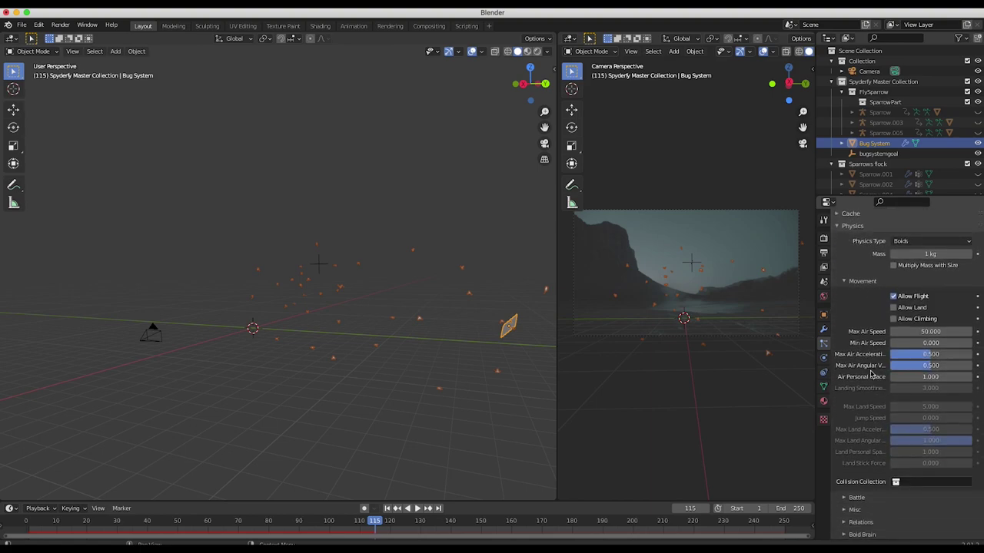
left_click(927, 376)
type(".3")
key("Return")
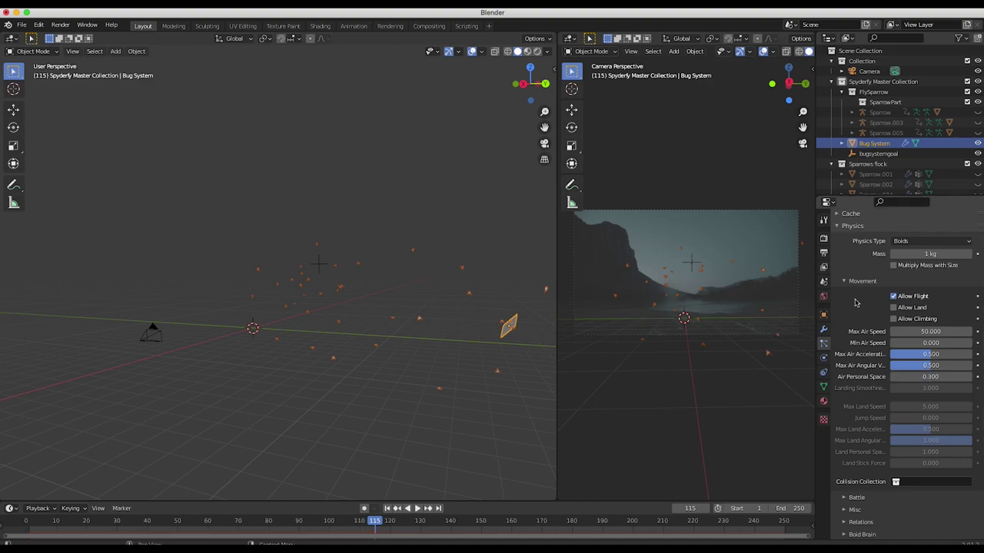
- Set the boids' Max Air Speed to 30 and preview the flock from the first frame
left_click(931, 331)
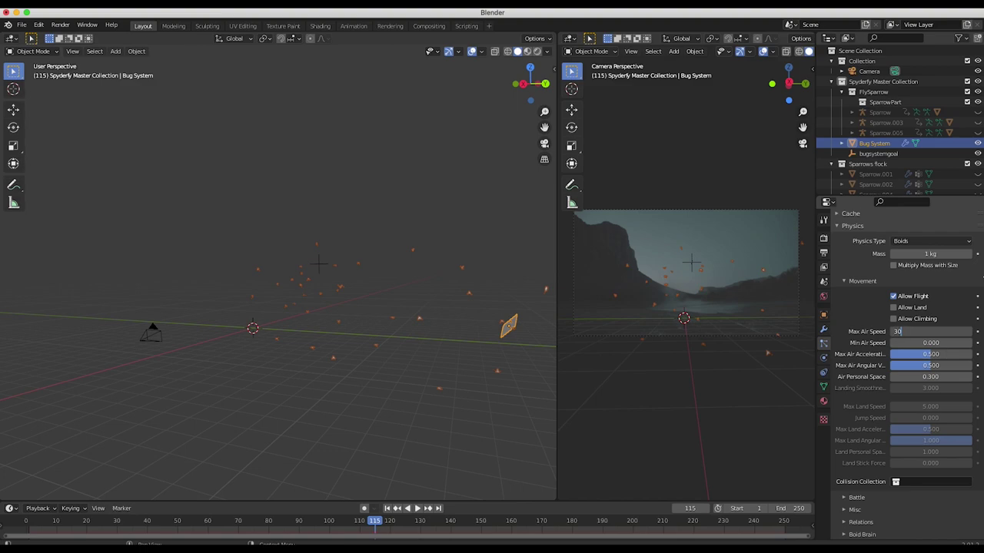
key("Return")
key("shift+Left")
key("space")
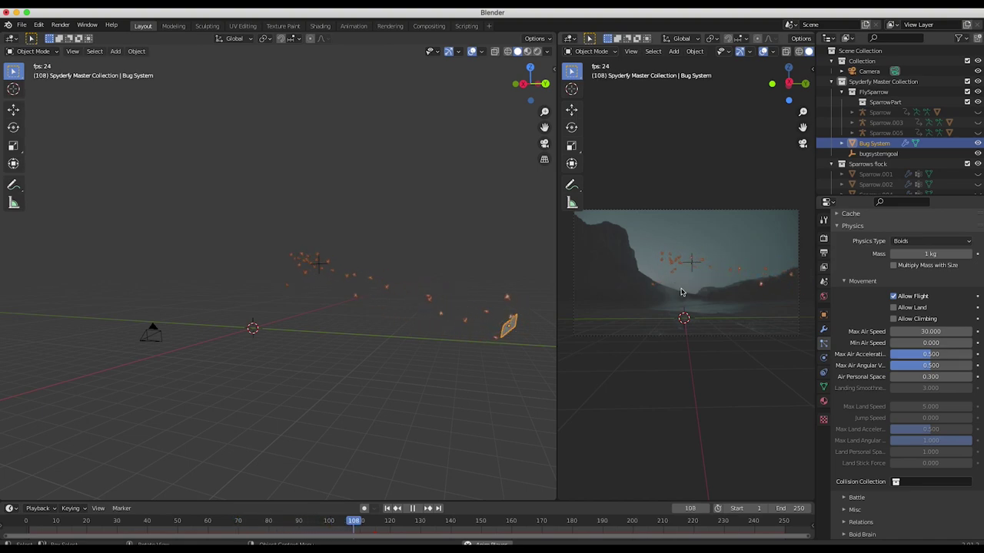
key("space")
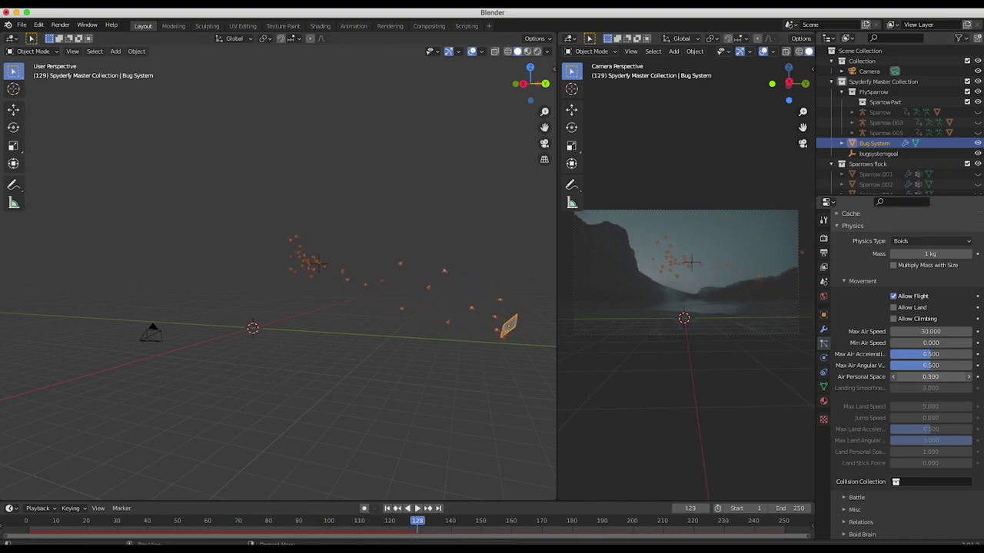
- Raise the boids' Air Personal Space to 0.5 while playing the animation further
left_click(969, 377)
key("space")
left_click(968, 376)
key("space")
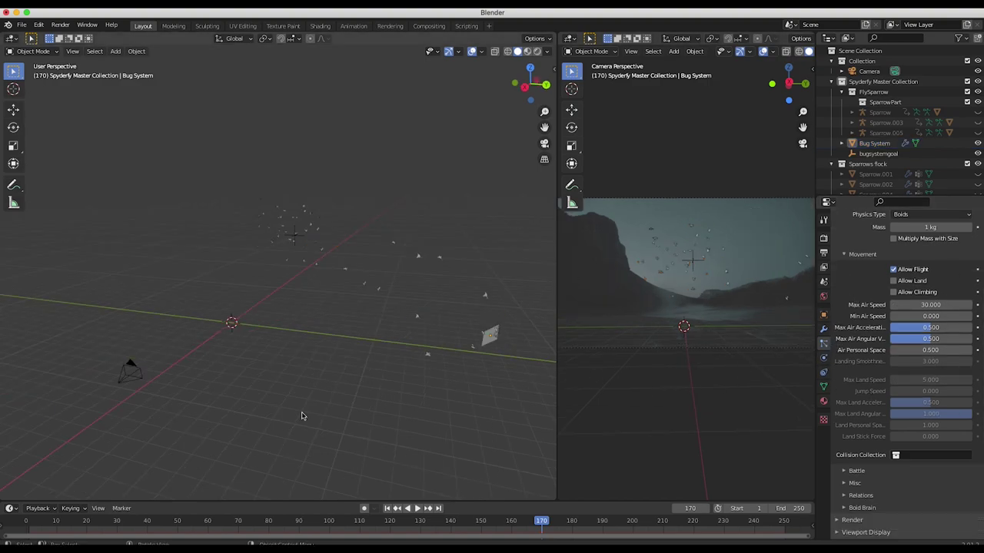
- Set the end frame of the Bug System's particle emission to 50
left_click(491, 336)
scroll(863, 268, "up", 5)
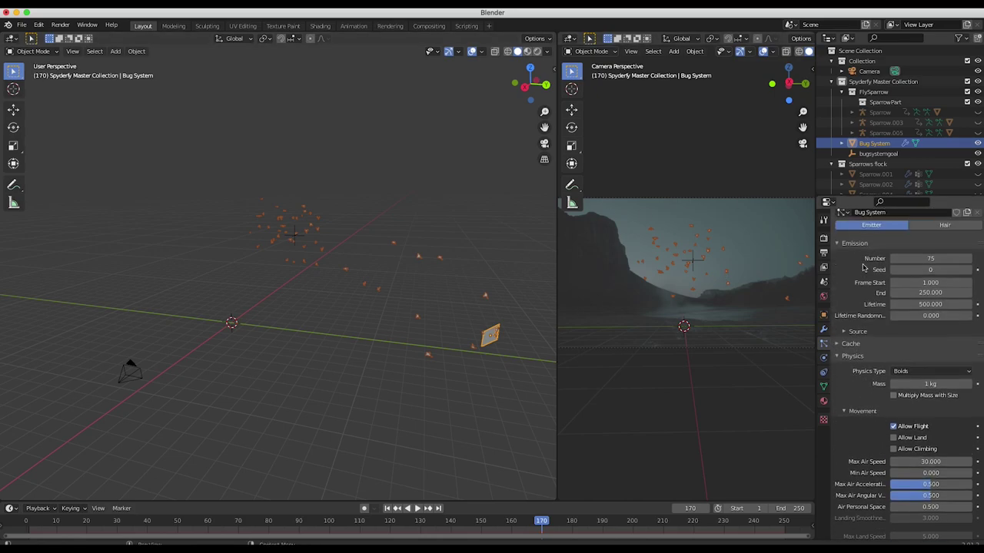
scroll(863, 268, "up", 2)
left_click(921, 331)
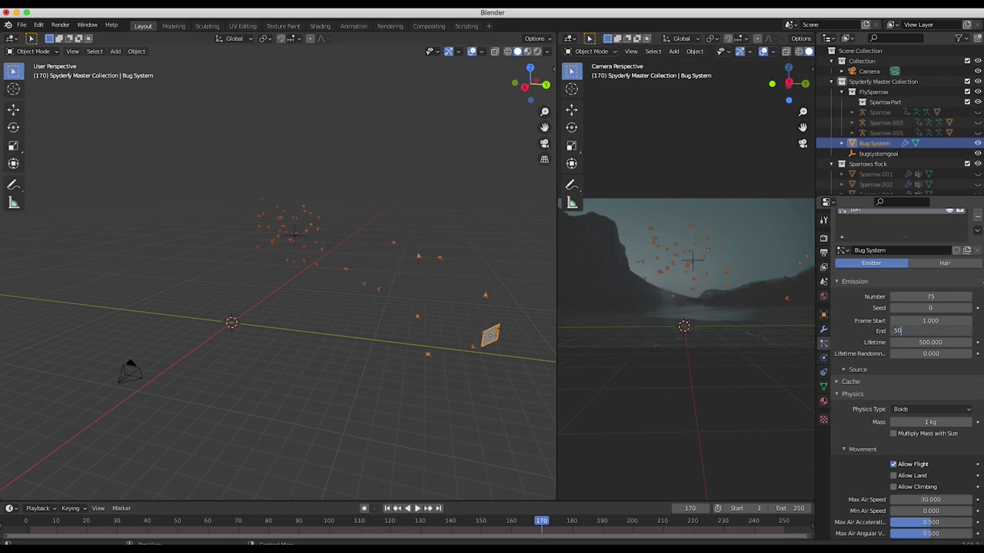
key("Return")
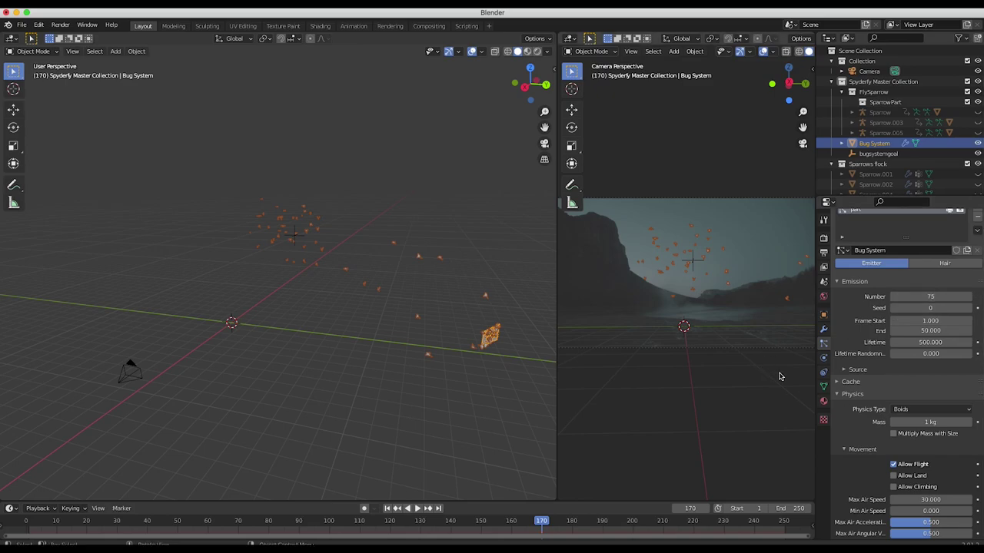
- Set the Bug System's particle number to 45 and preview the flock from the first frame
left_click(930, 295)
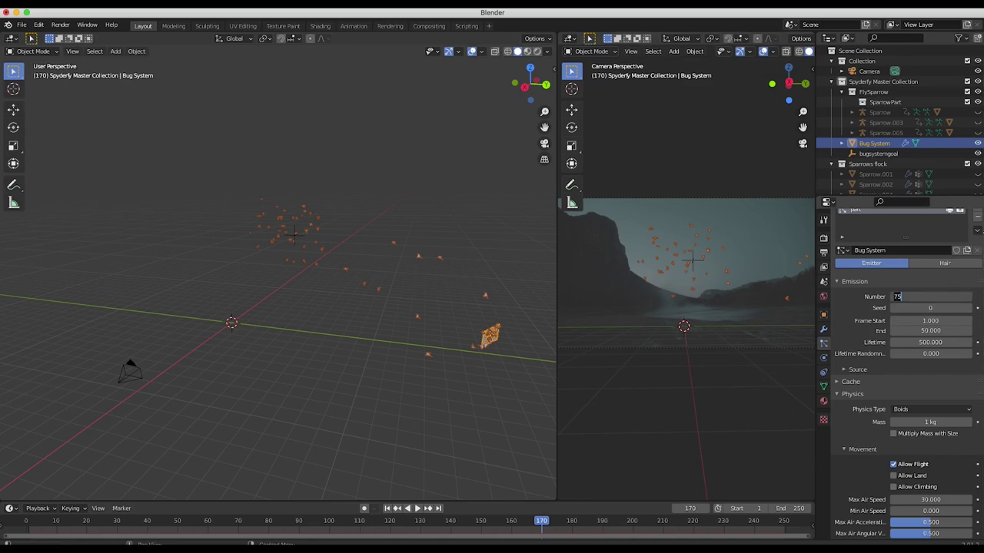
key("Return")
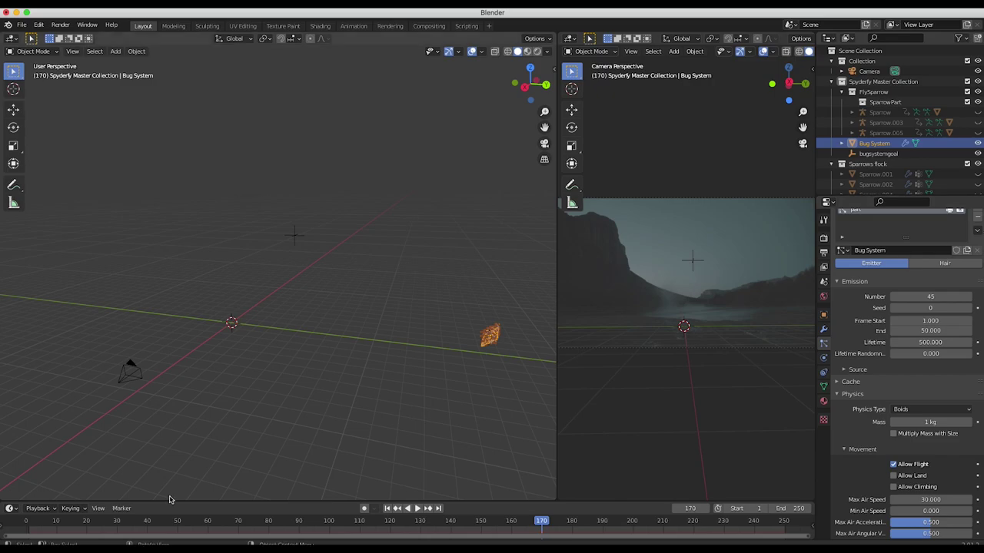
key("shift+Left")
key("space")
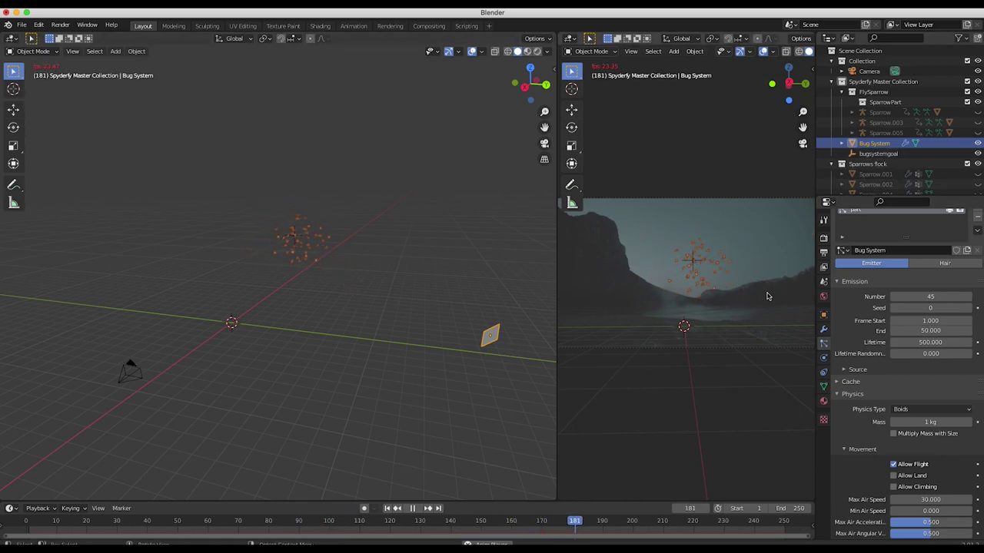
key("space")
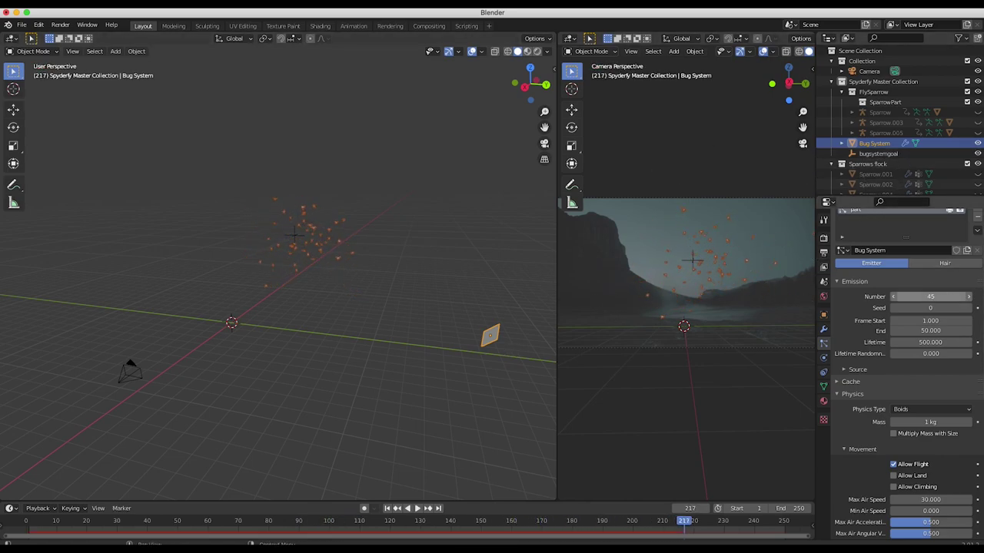
- Set the Bug System's particle number to 55 and return to the first frame
left_click(933, 297)
type("50")
key("Return")
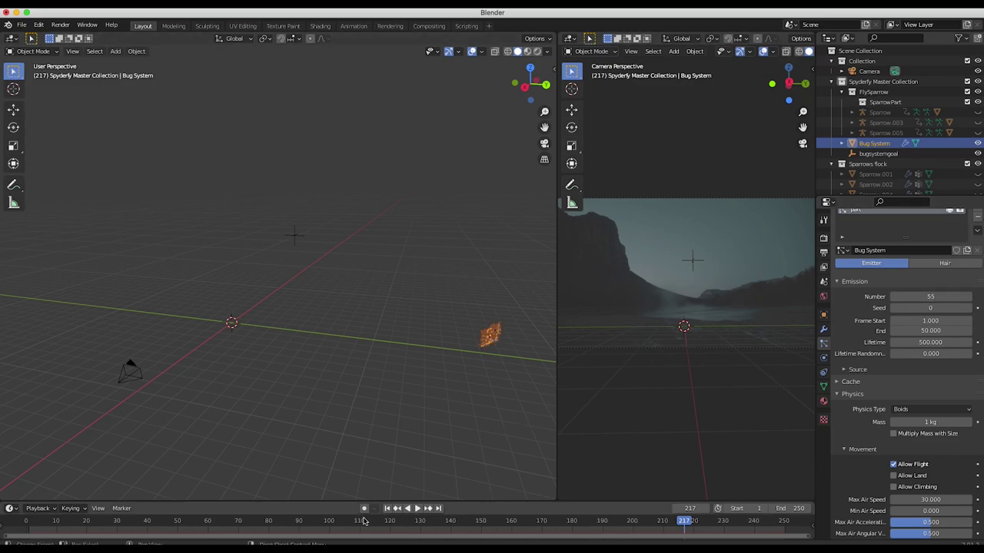
key("shift+Left")
- At frame 46, move bugsystemgoal to about Y 6.4 m, Z 3.4 m and keyframe its location, rotation and scale
left_click(709, 261)
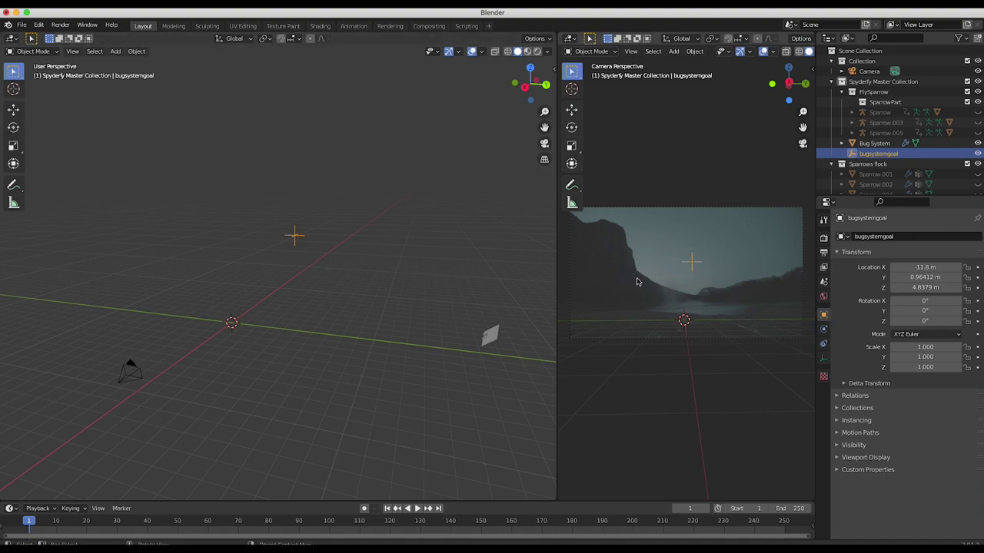
left_click(417, 508)
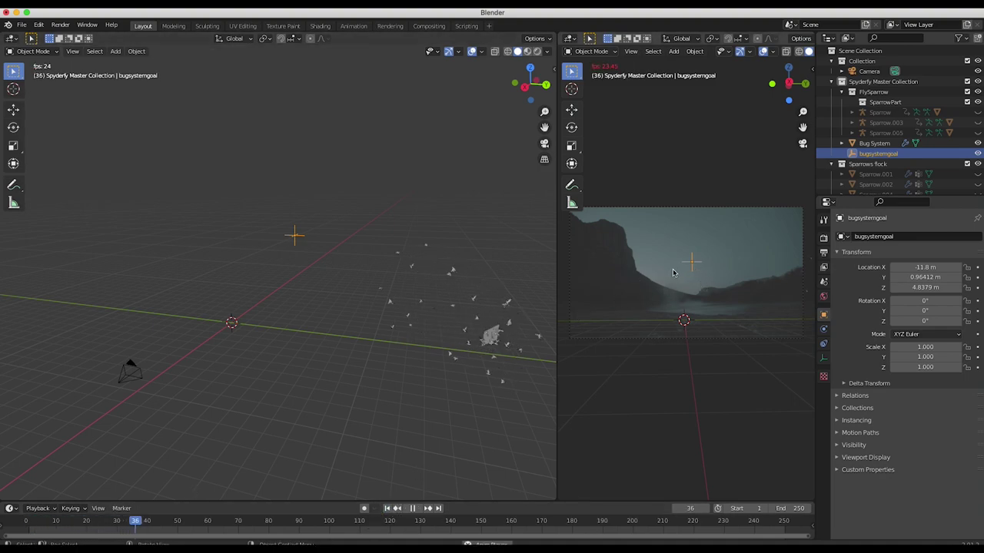
key("g")
left_click(742, 265)
key("i")
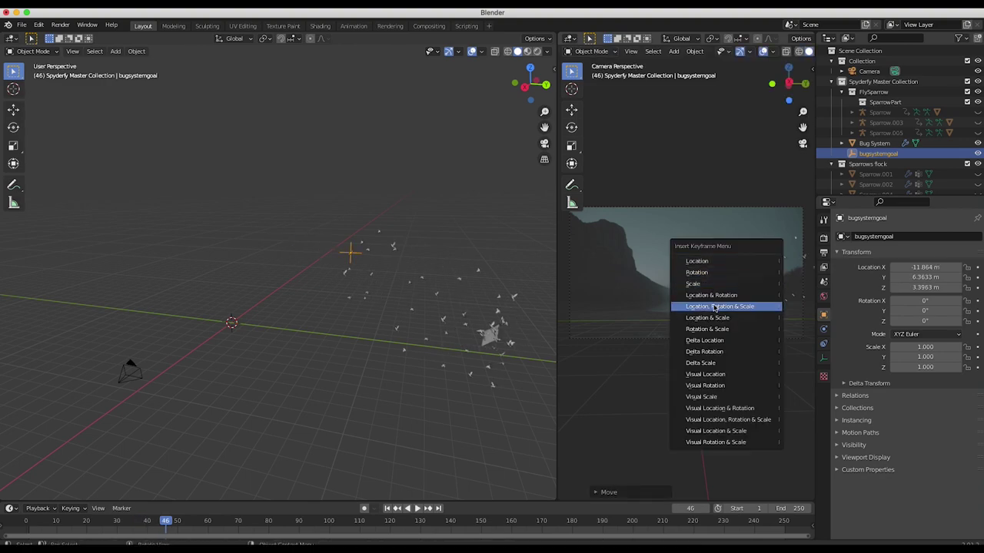
left_click(717, 308)
- At frame 74, move bugsystemgoal to about Y -2.2 m, Z 6.7 m and keyframe its location, rotation and scale
mouse_move(316, 520)
left_mouse_down()
mouse_move(196, 519)
mouse_move(325, 524)
left_mouse_up()
key("g")
left_click(670, 246)
key("i")
left_click(643, 246)
- At frame 111, move bugsystemgoal to about Y 3.4 m, Z 7.8 m and keyframe its location, rotation and scale
key("space")
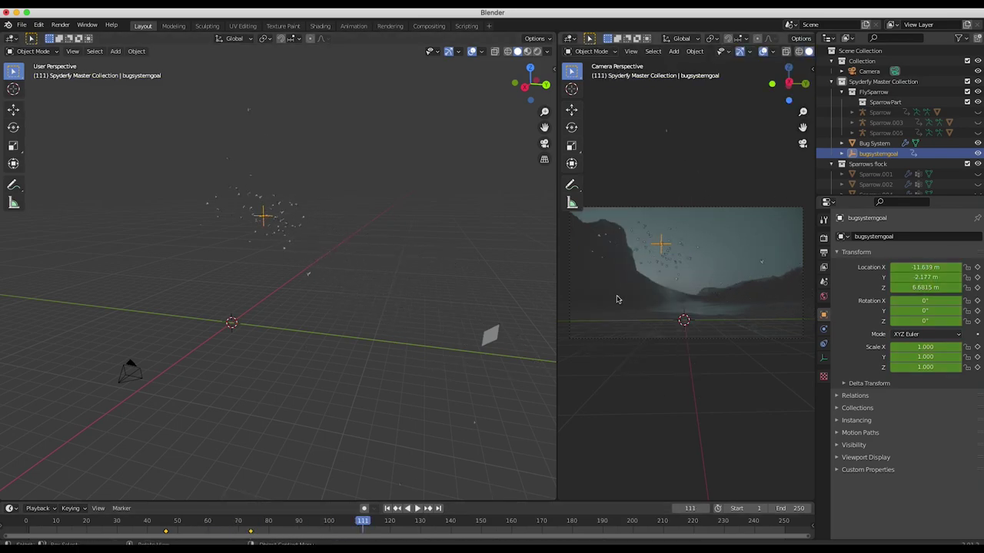
key("g")
left_click(701, 270)
key("i")
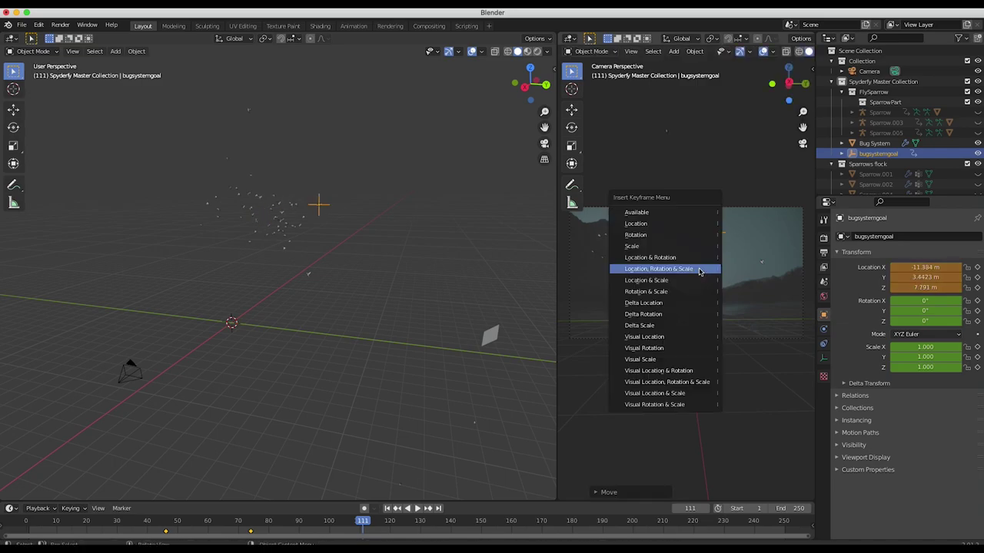
left_click(667, 267)
- At frame 141, move bugsystemgoal down to about Y 0.06 m, Z 1.6 m and insert another keyframe
key("g")
left_click(730, 284)
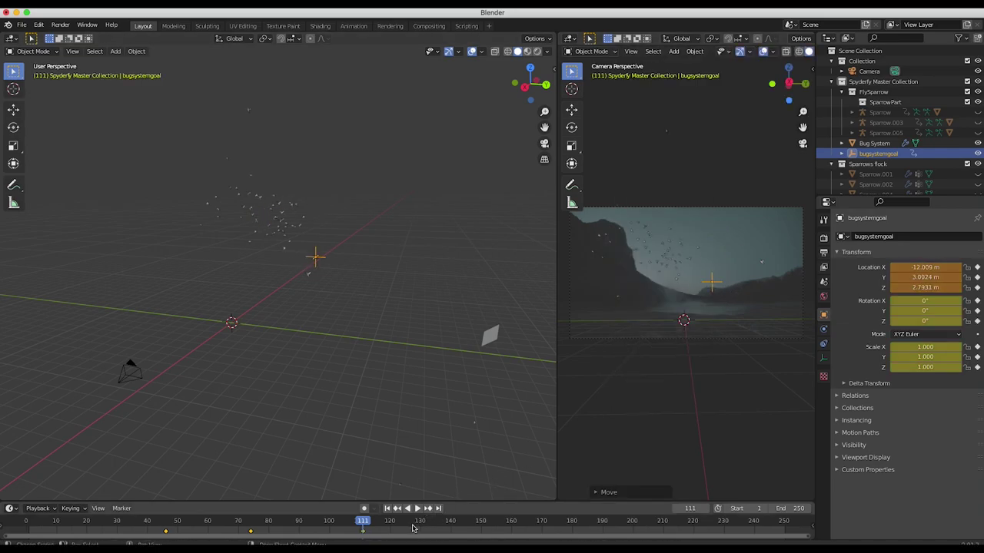
left_click_drag(415, 528, 453, 522)
key("g")
left_click(697, 321)
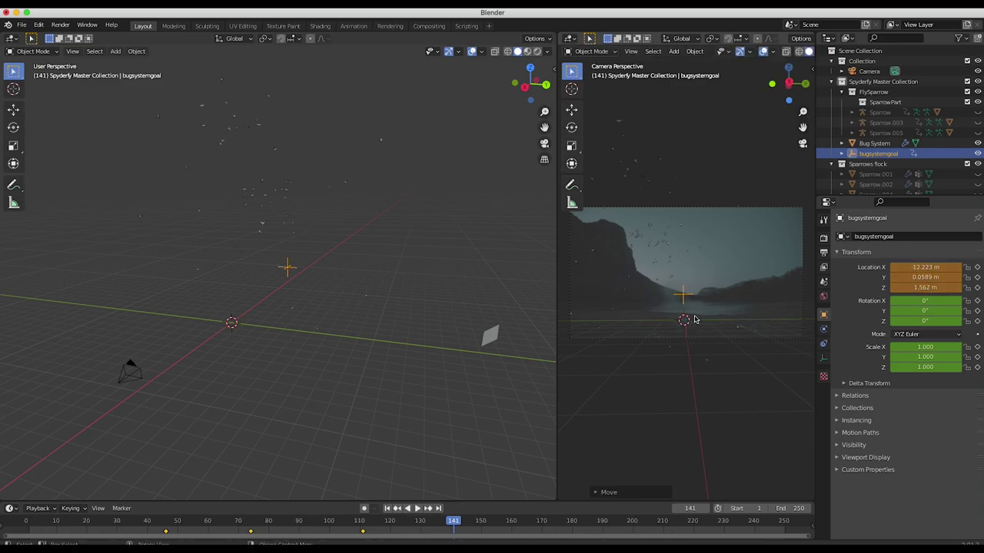
key("i")
left_click(732, 290)
- Bake the Bug System's particle cache and preview the flock from the first frame
left_click(491, 338)
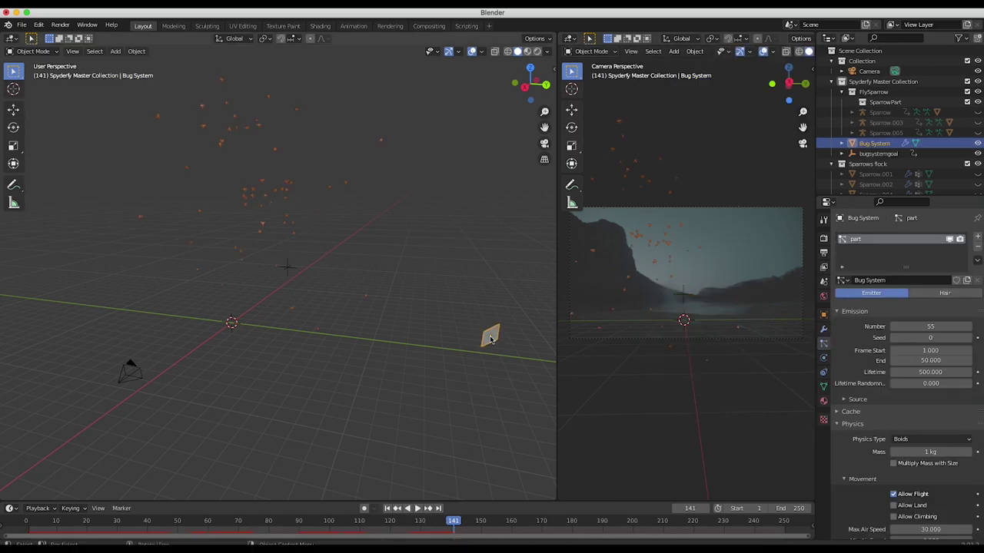
scroll(830, 317, "down", 4)
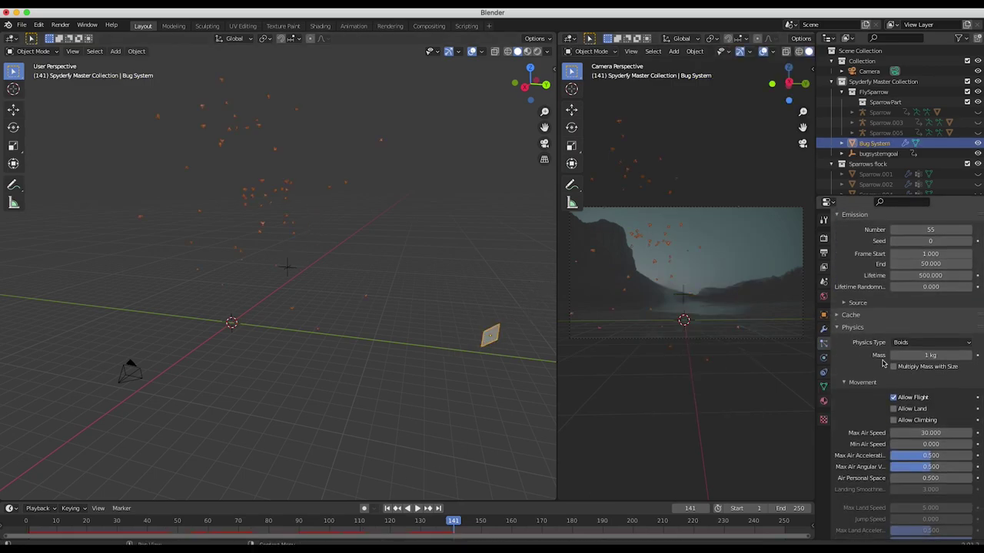
left_click(838, 319)
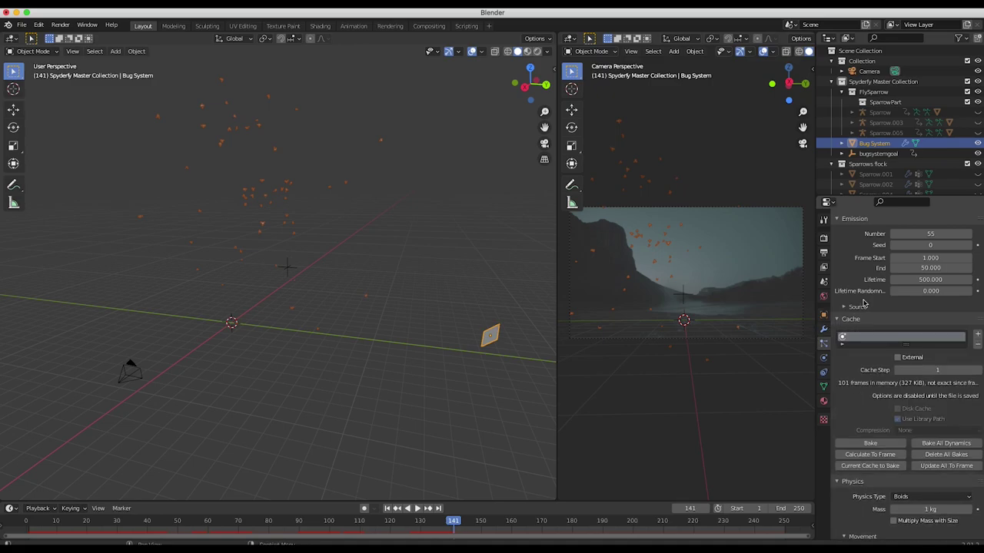
left_click(870, 444)
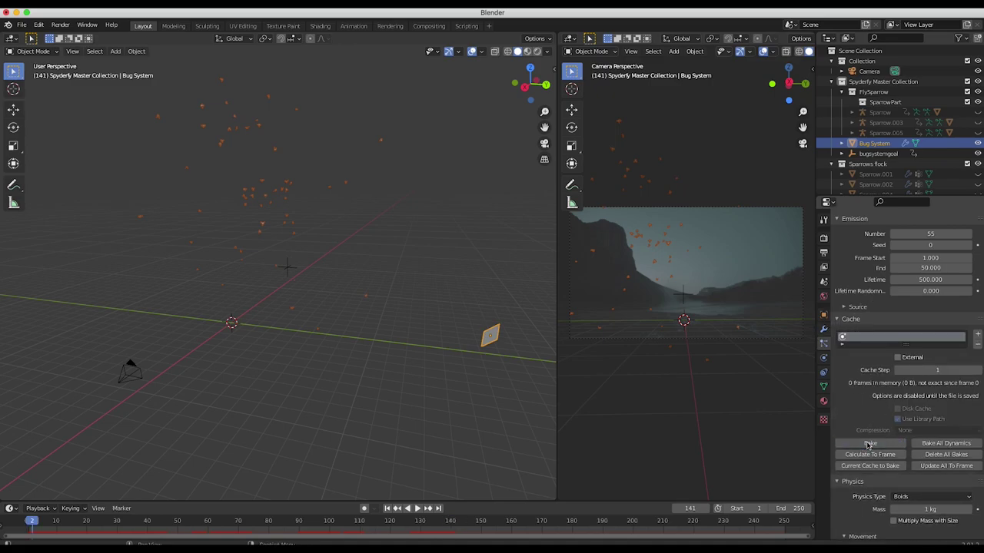
left_click(386, 508)
left_click(414, 508)
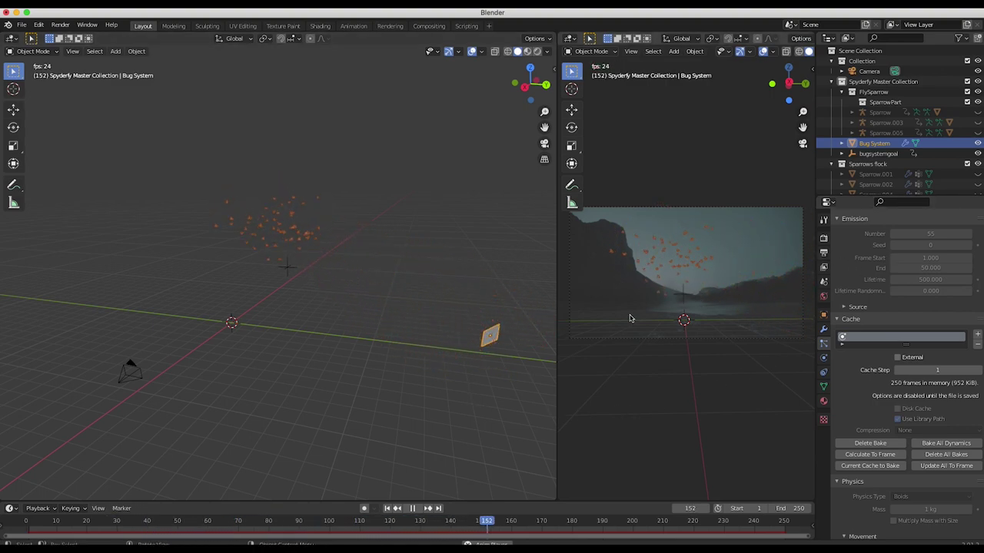
key("space")
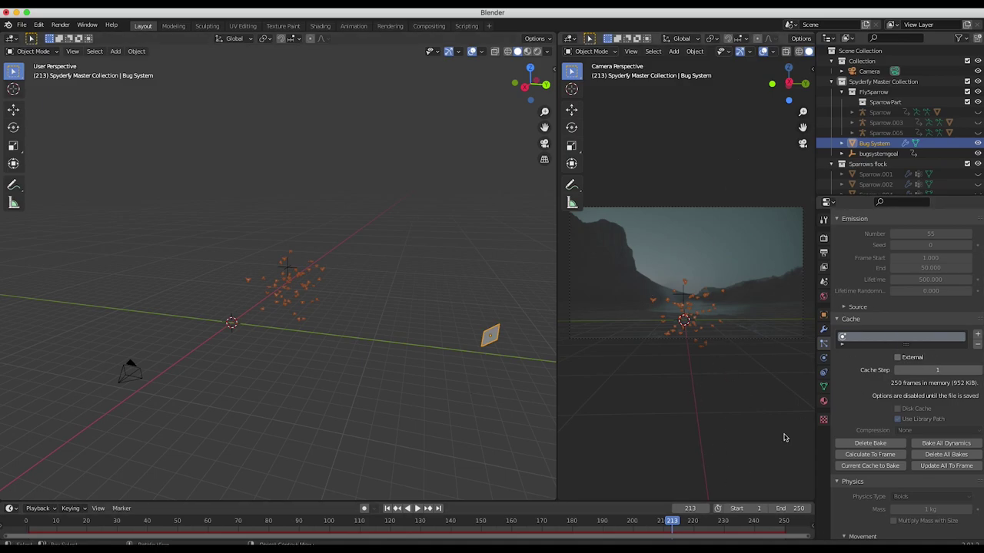
- Delete all of bugsystemgoal's keyframes and the Bug System's particle bake
left_click(878, 154)
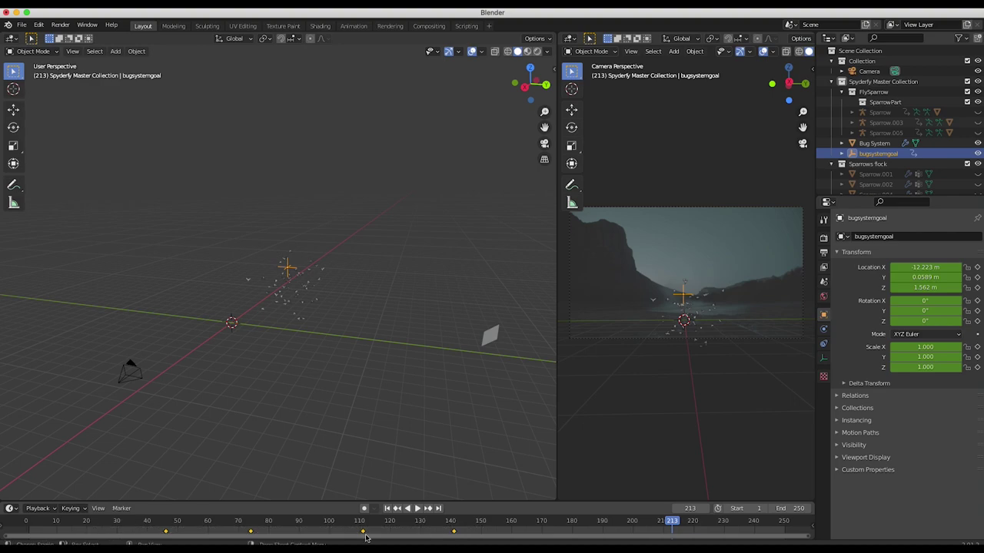
right_click(336, 535)
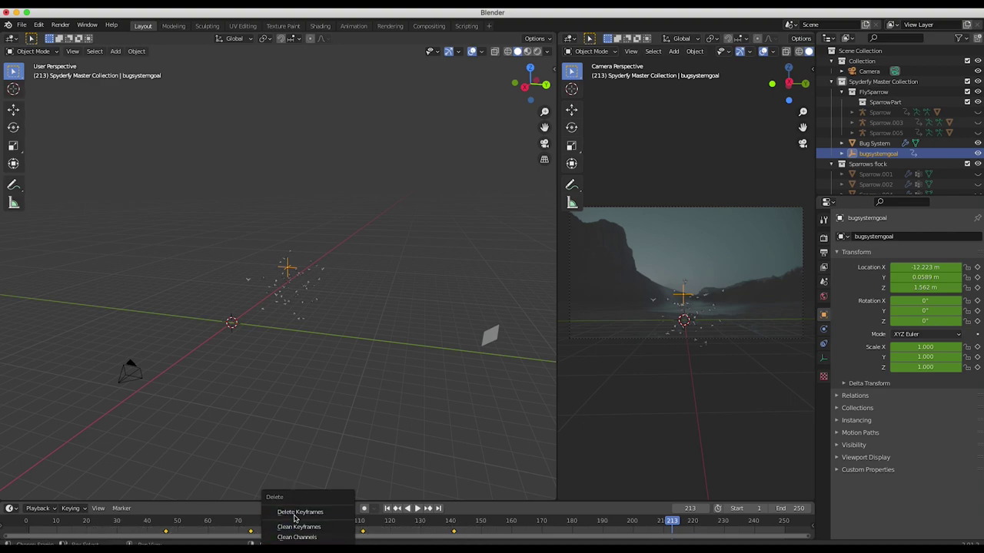
left_click(492, 334)
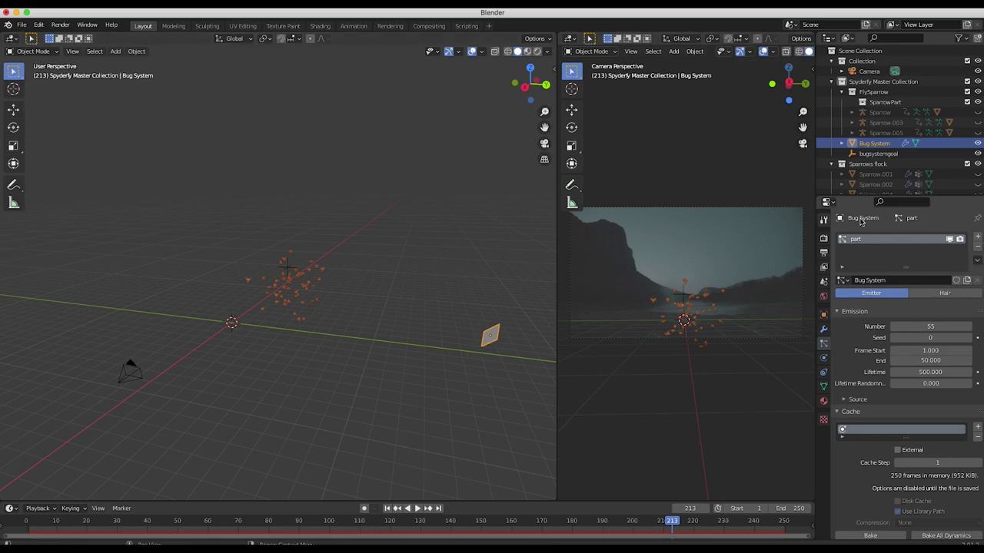
scroll(906, 344, "down", 8)
scroll(867, 306, "up", 8)
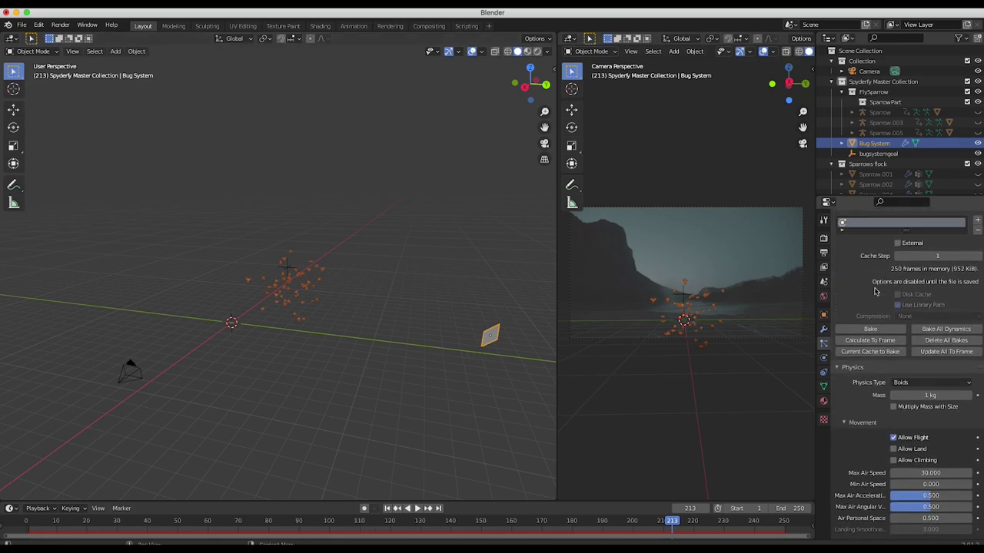
- At the first frame, move the Bug System emitter slightly farther out along the Y axis
left_click(685, 295)
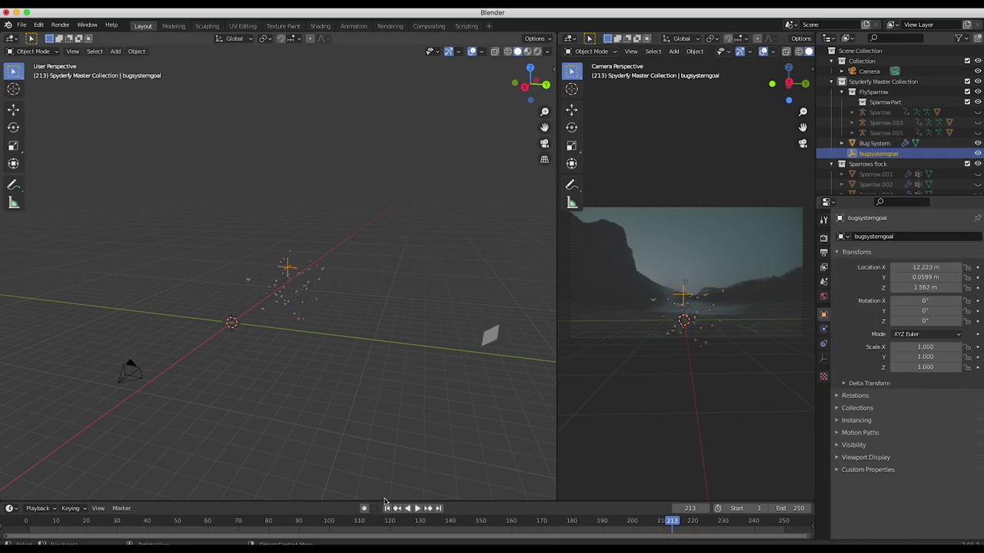
key("shift+Left")
left_click(490, 336)
key("g")
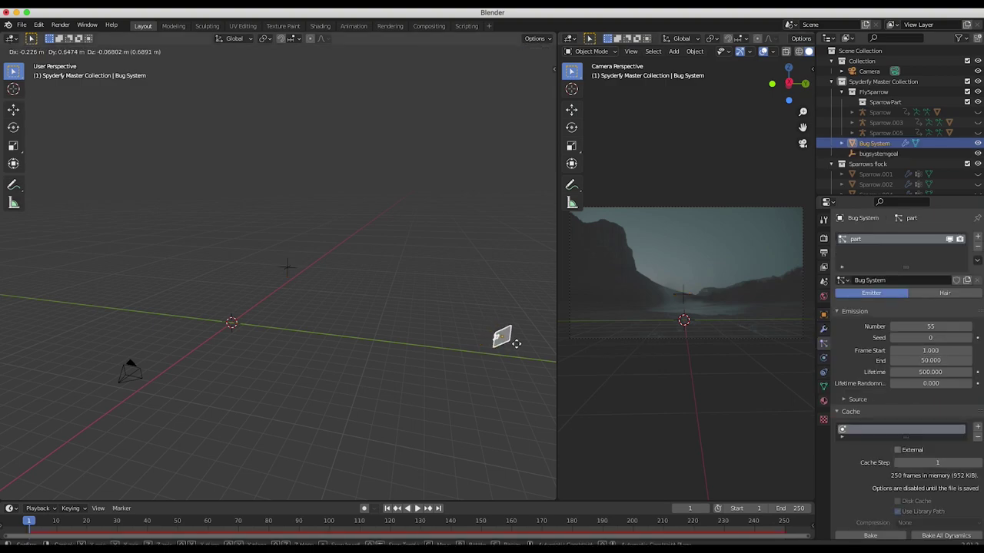
left_click(517, 345)
- Move bugsystemgoal up into the sky area to about X -11.7 m, Y 3.4 m, Z 5 m
left_click(287, 268)
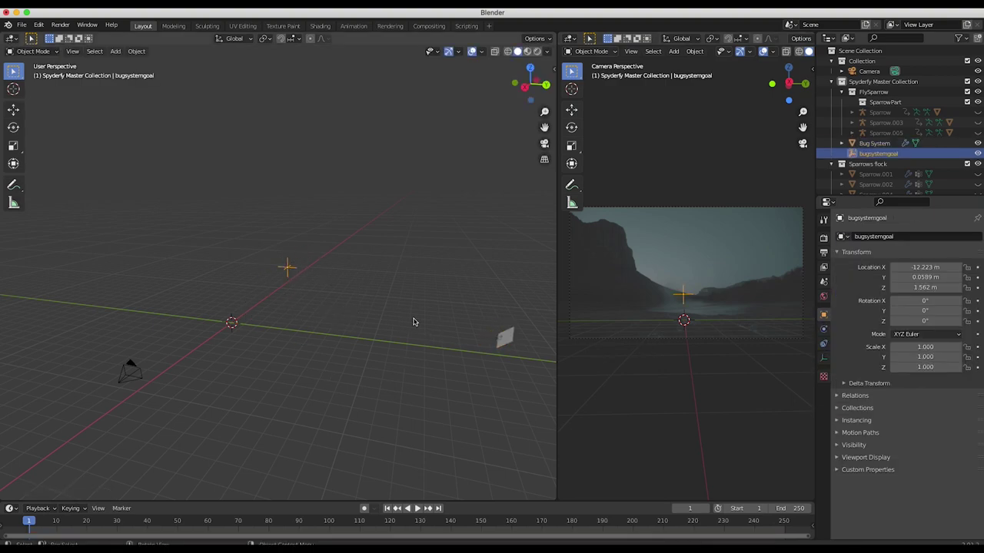
key("g")
left_click(727, 281)
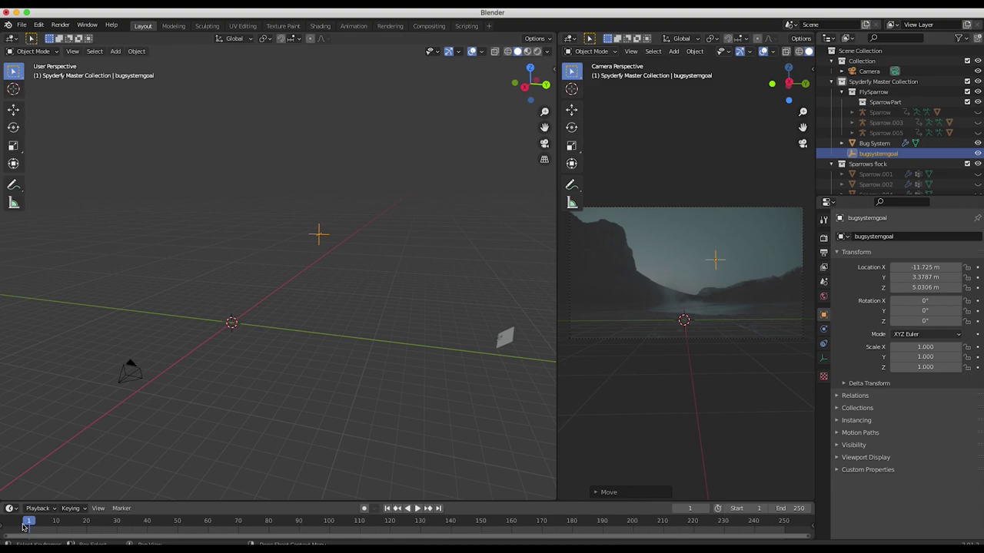
- Enable Auto Keying and record bugsystemgoal's motion by moving it across the camera view during playback
key("Home")
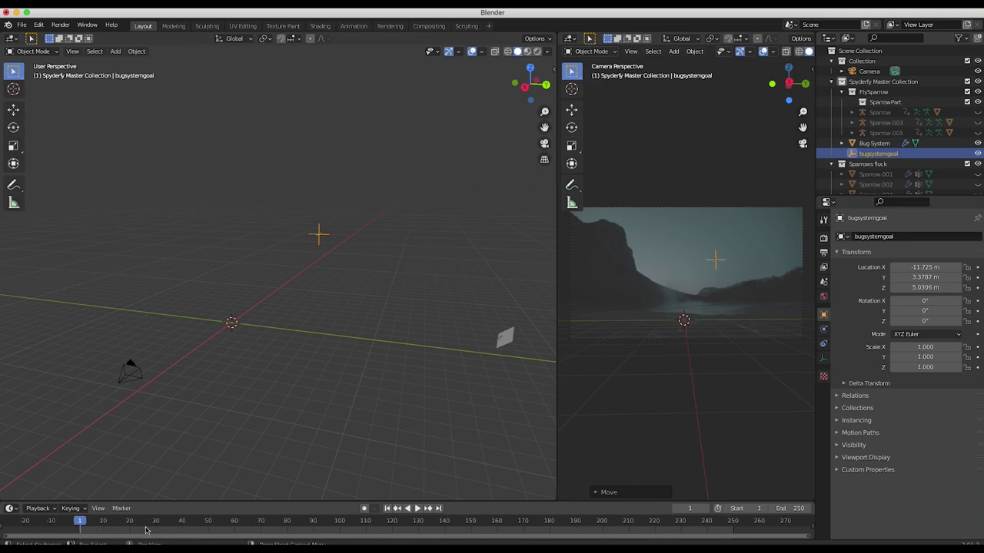
left_click(364, 509)
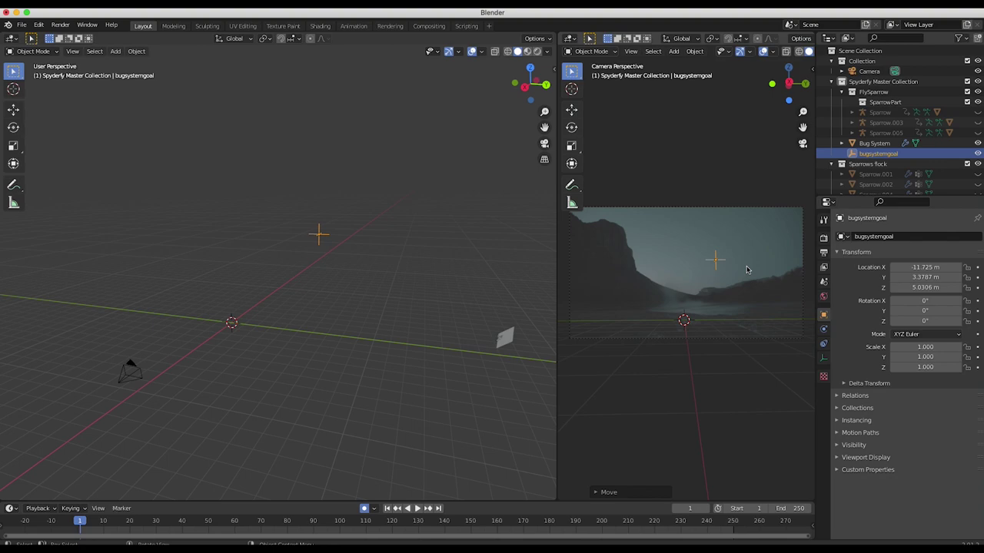
key("space")
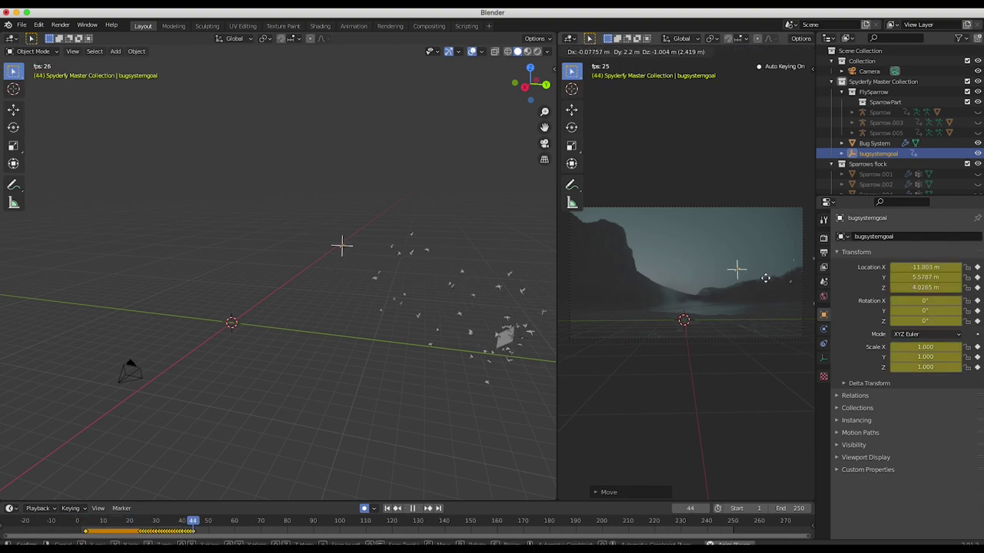
key("g")
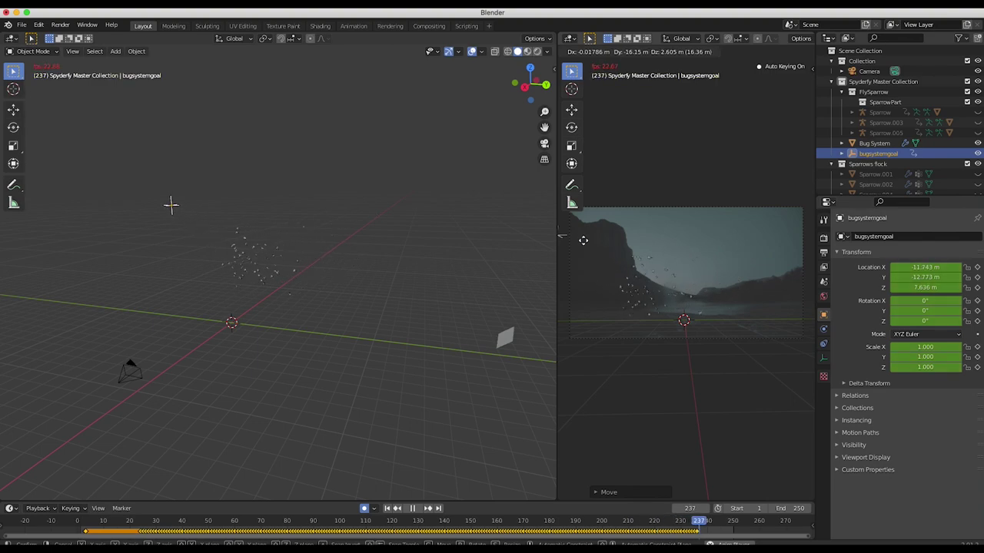
left_click(711, 306)
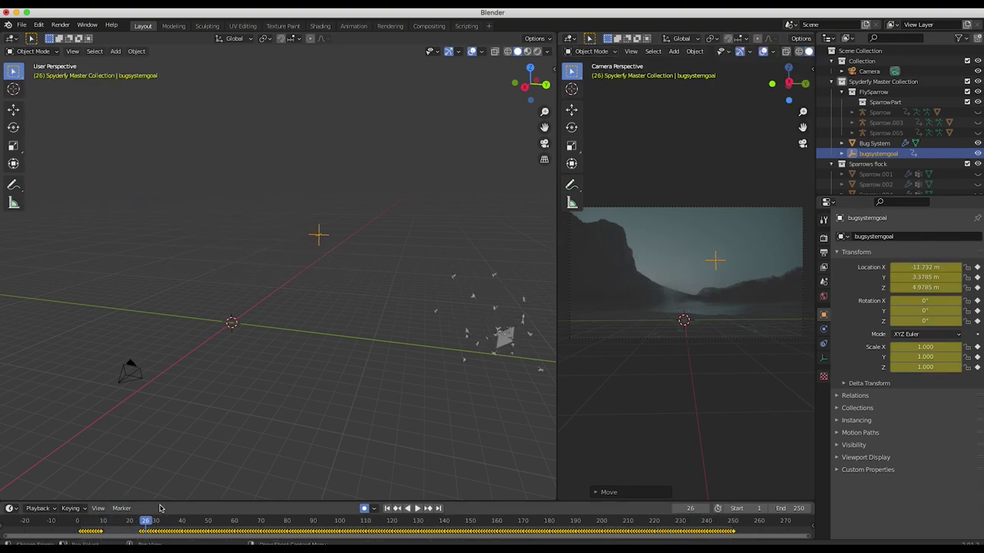
- Return to frame 1 and delete bugsystemgoal's separate early keyframes at about frames 1 to 9
left_click(503, 336)
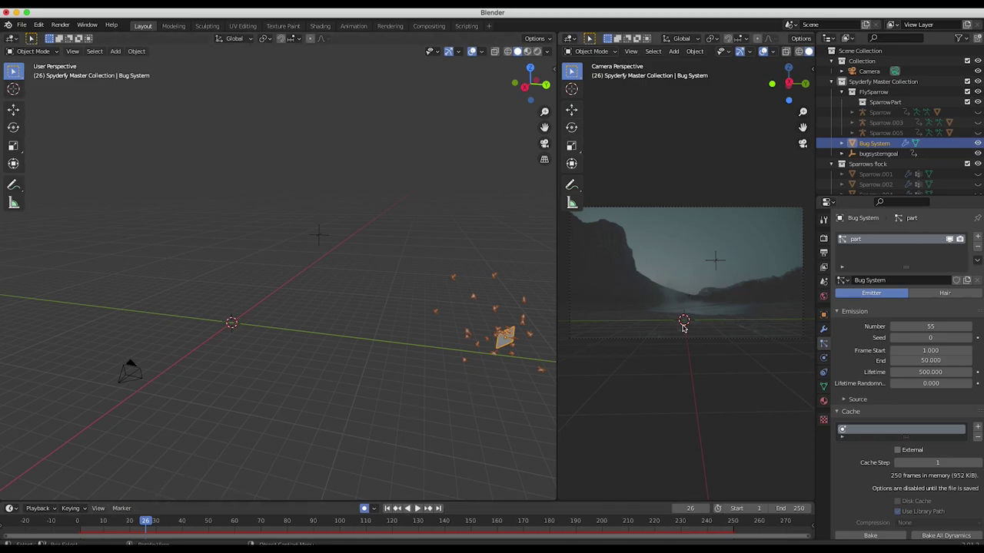
left_click(80, 523)
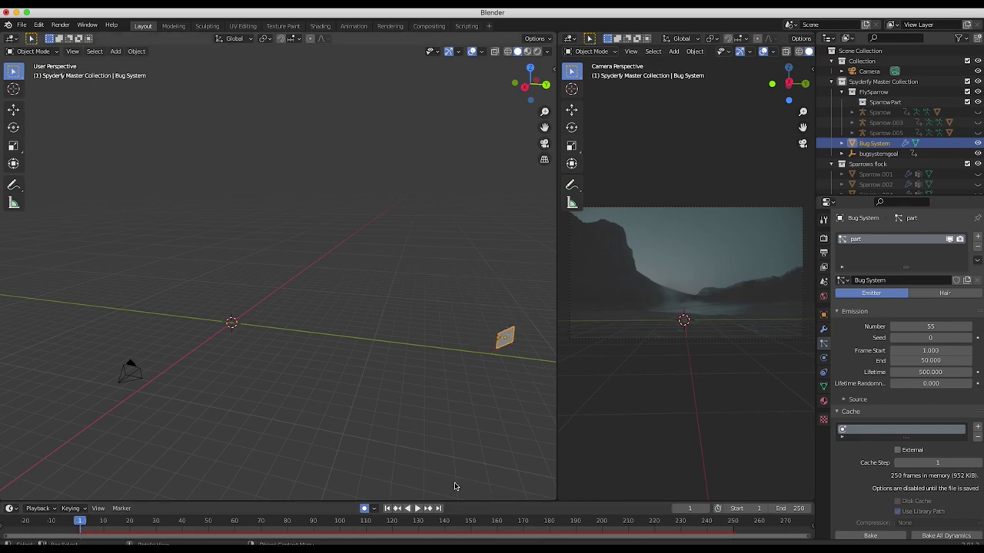
left_click(764, 280)
left_click(713, 261)
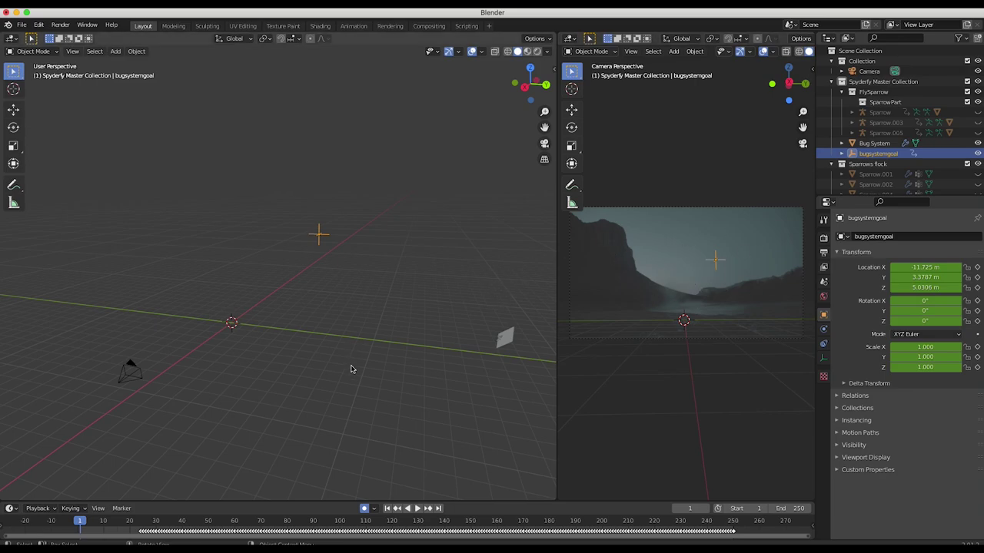
- Bake the Bug System's particle cache with the newly recorded goal motion
left_click(505, 344)
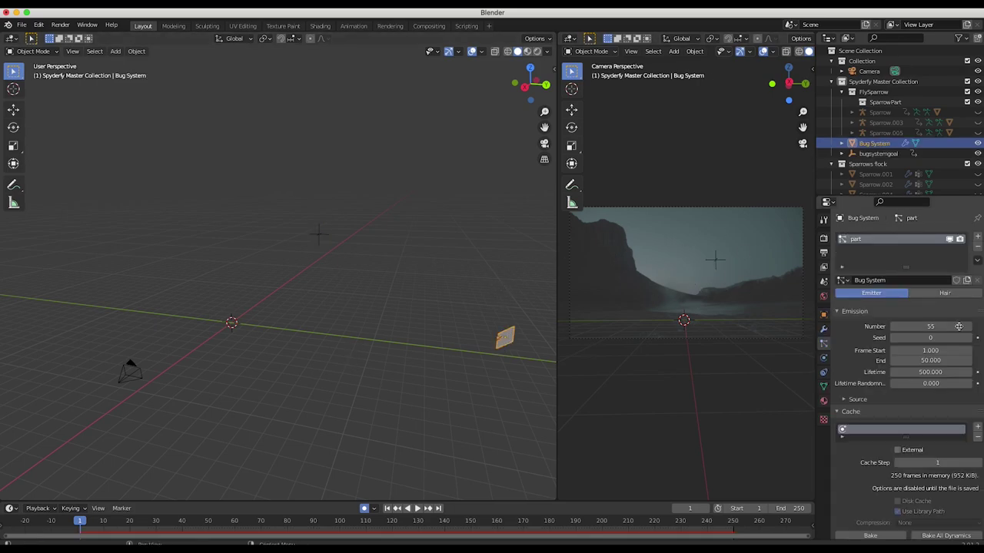
scroll(923, 437, "down", 6)
left_click(870, 440)
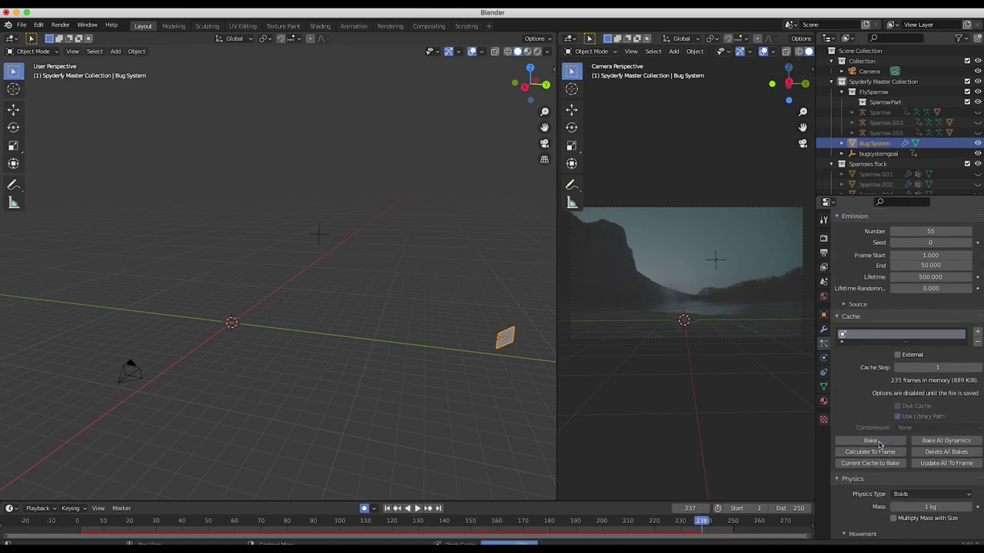
- Play back the baked flock flight with the Bug System deselected, then stop it and turn off Auto Keying
key("space")
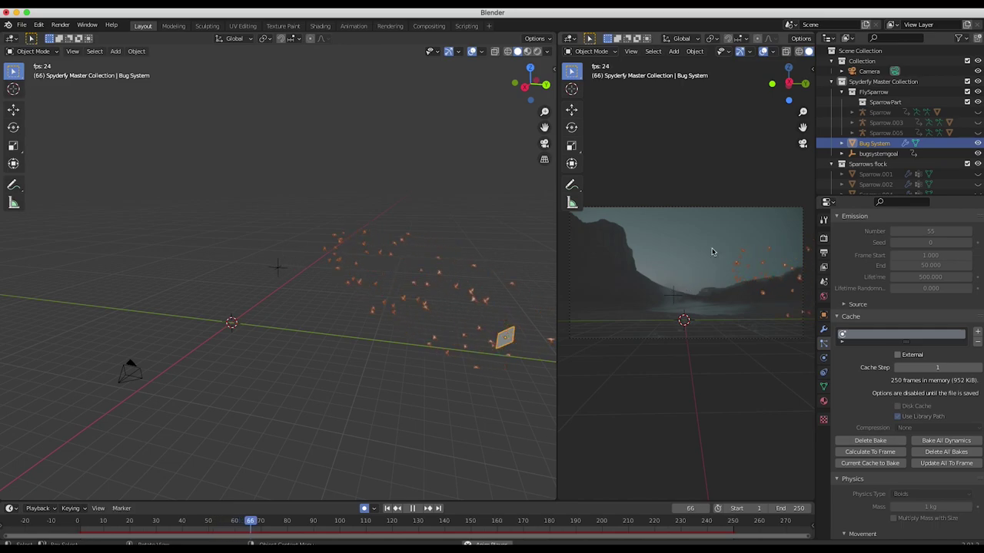
left_click(739, 176)
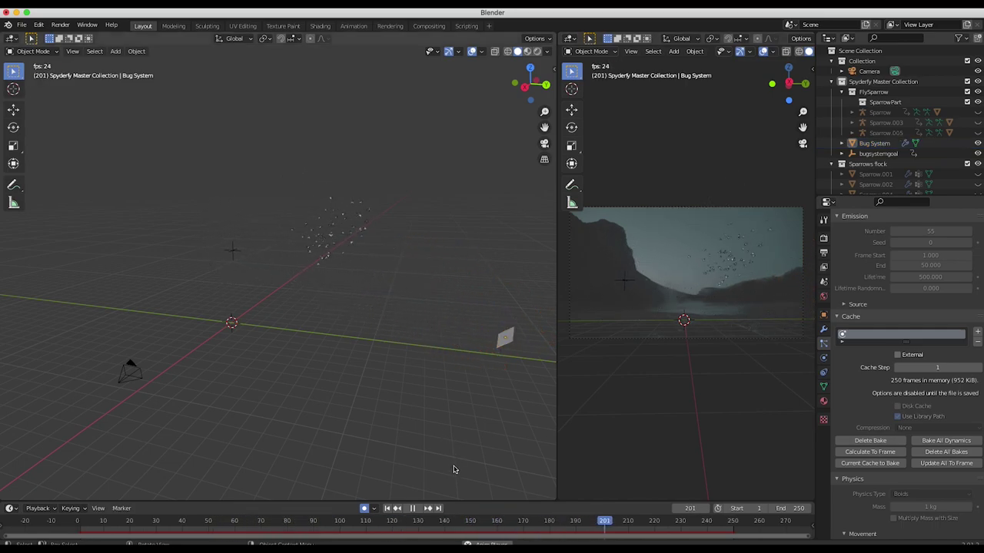
left_click(413, 508)
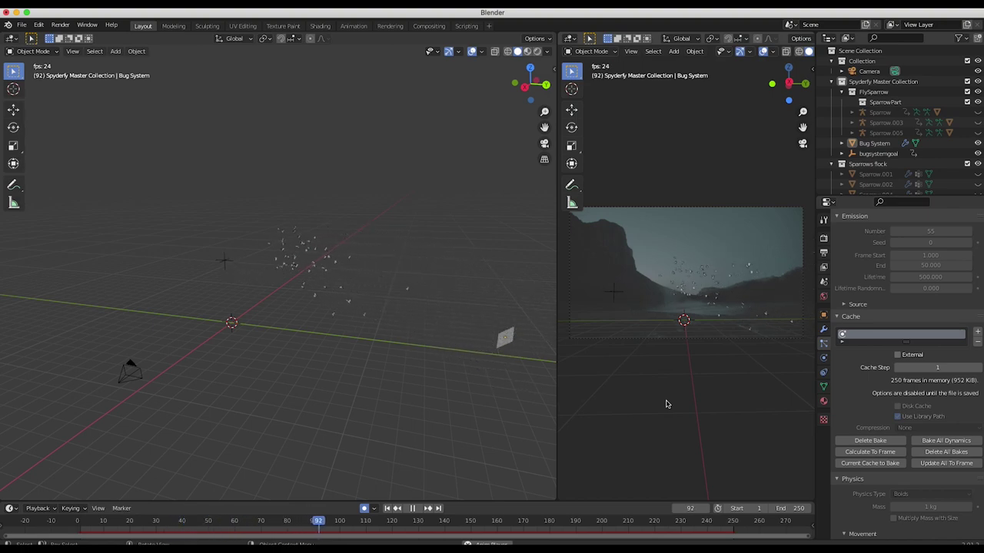
key("space")
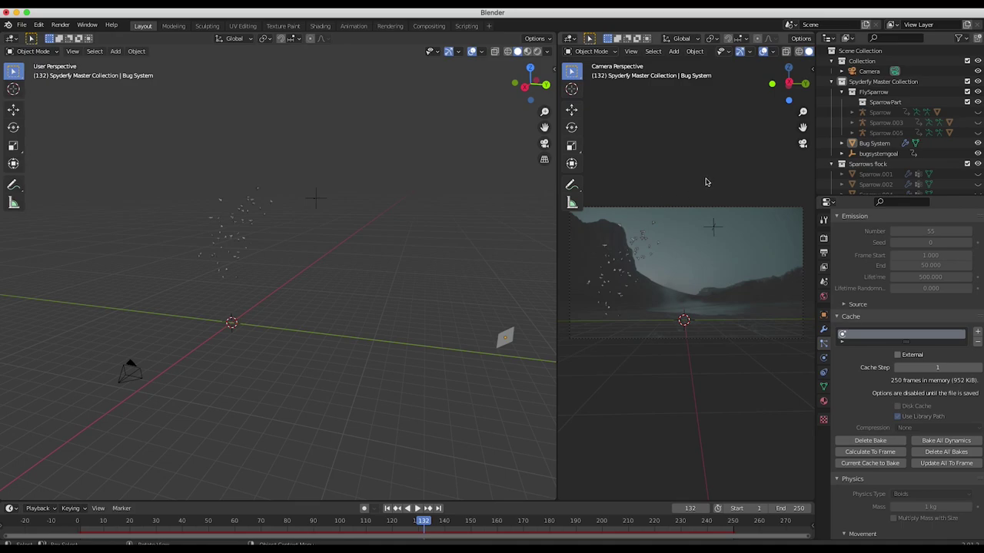
- Try moving the camera up to about Z 3.3 m to reframe the flock, and undo the move
left_click(664, 209)
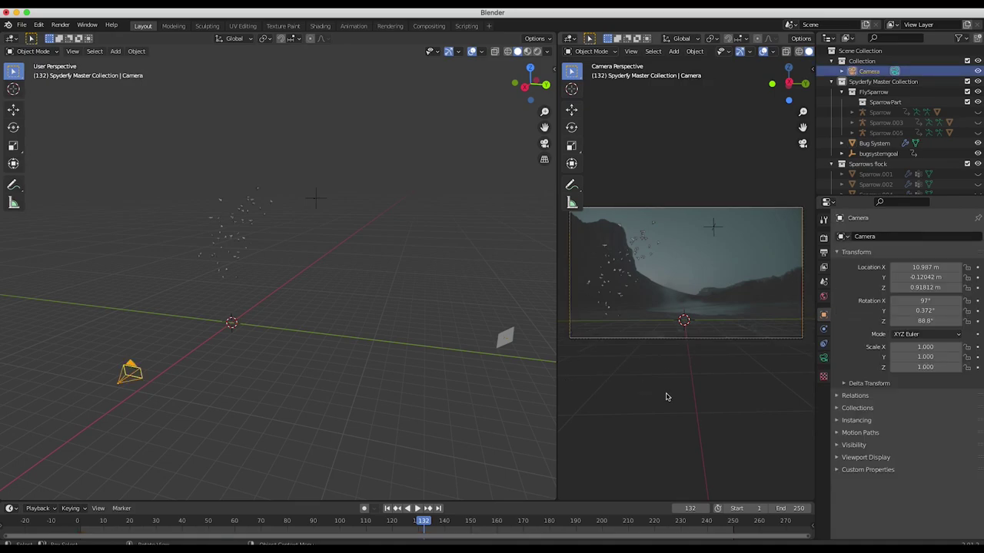
key("g")
left_click(635, 352)
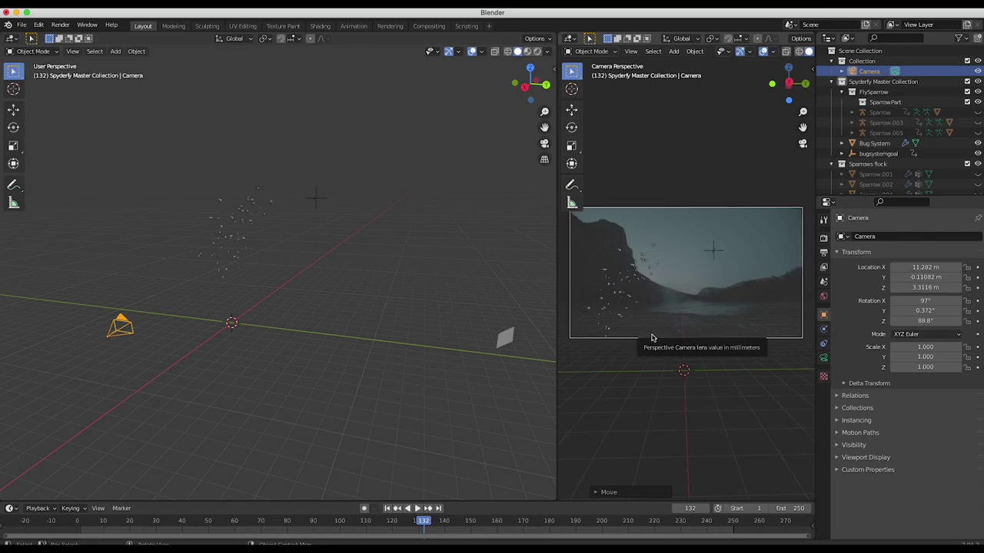
key("ctrl+z")
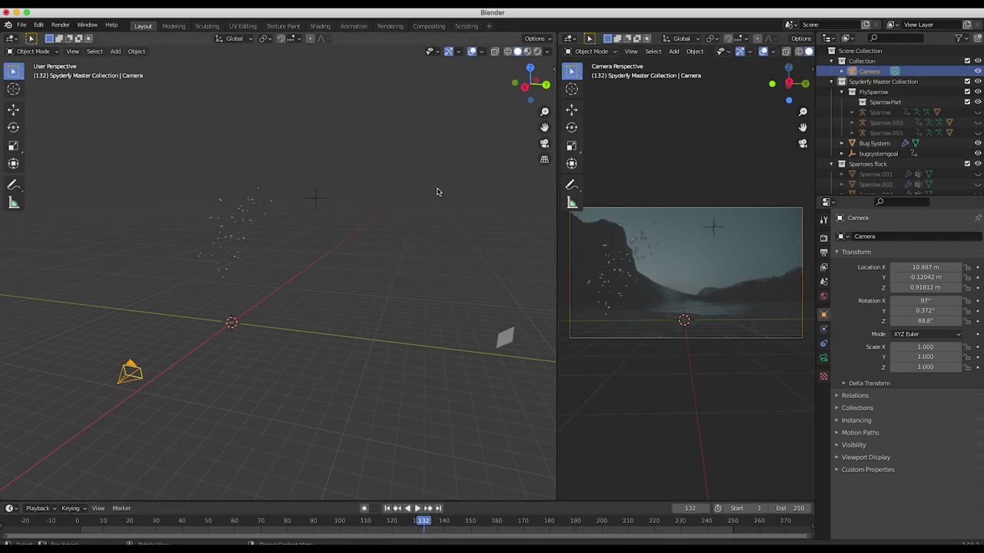
- Select the Bug System and replay its baked flight from the first frame
left_click(241, 217)
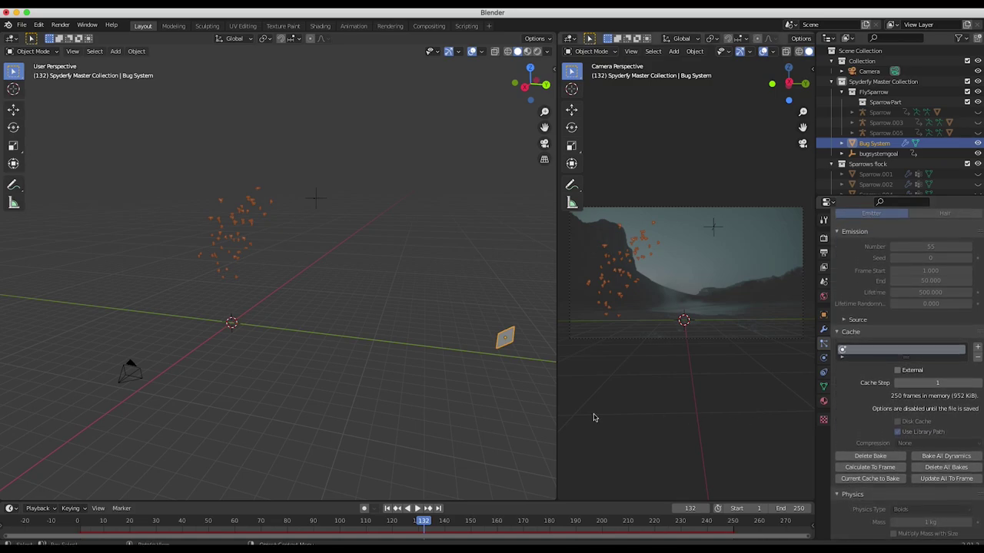
left_click(388, 509)
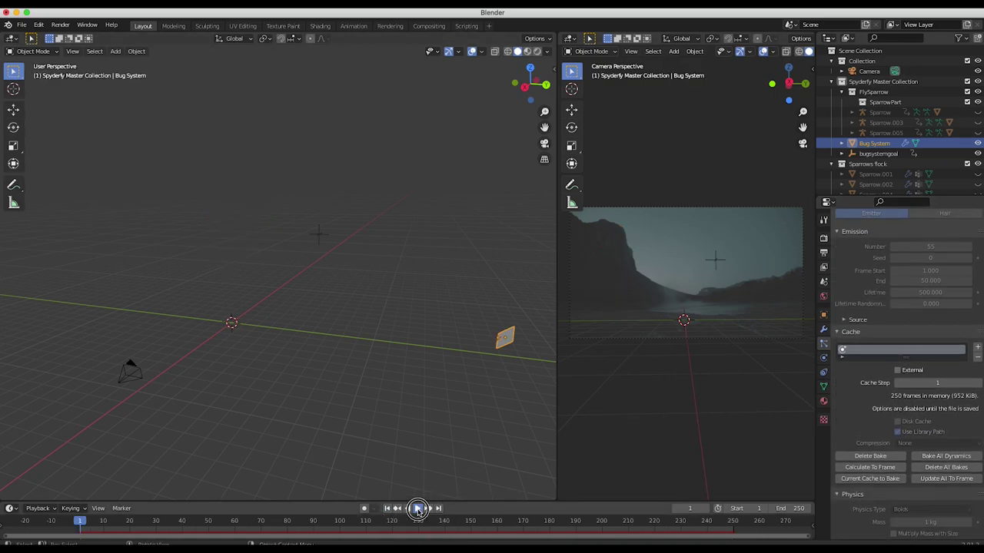
left_click(417, 509)
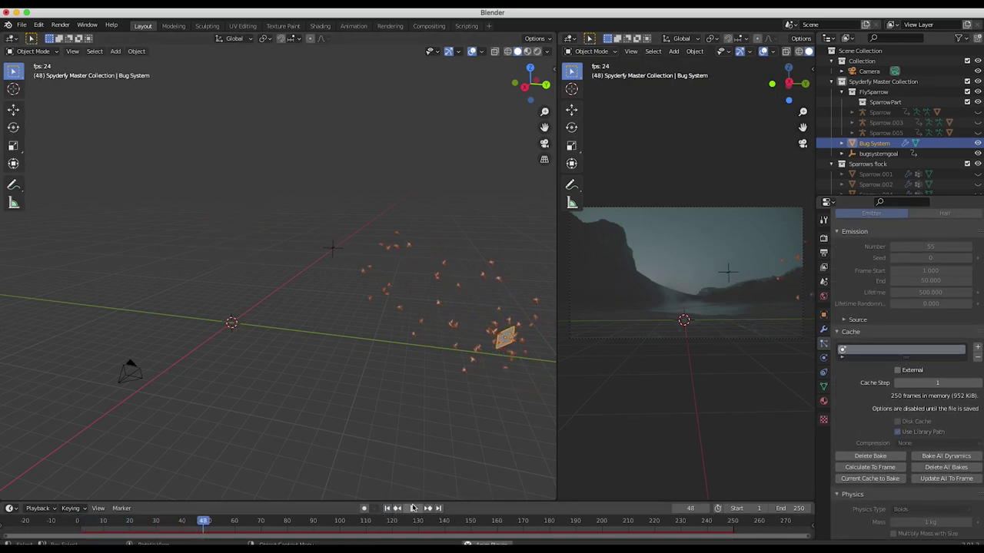